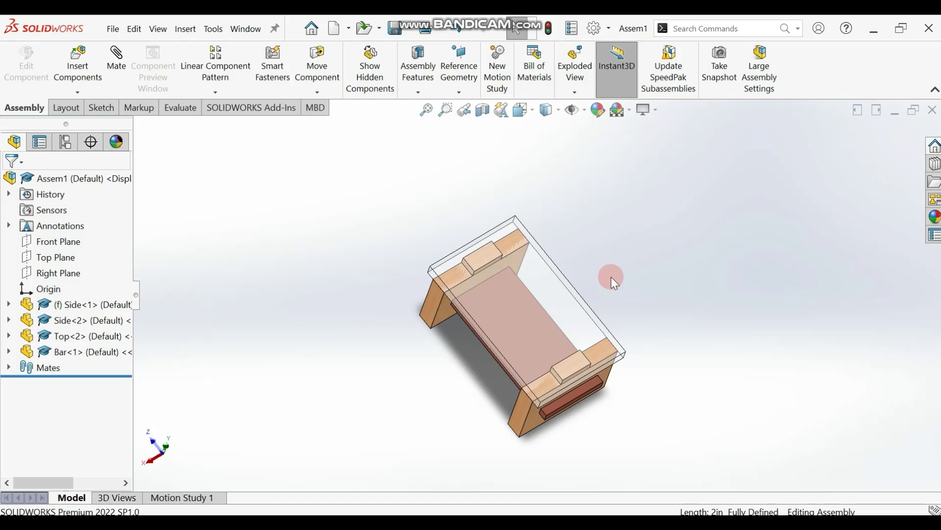
Create a new SOLIDWORKS assembly document.
middle_drag(645, 275, 640, 206)
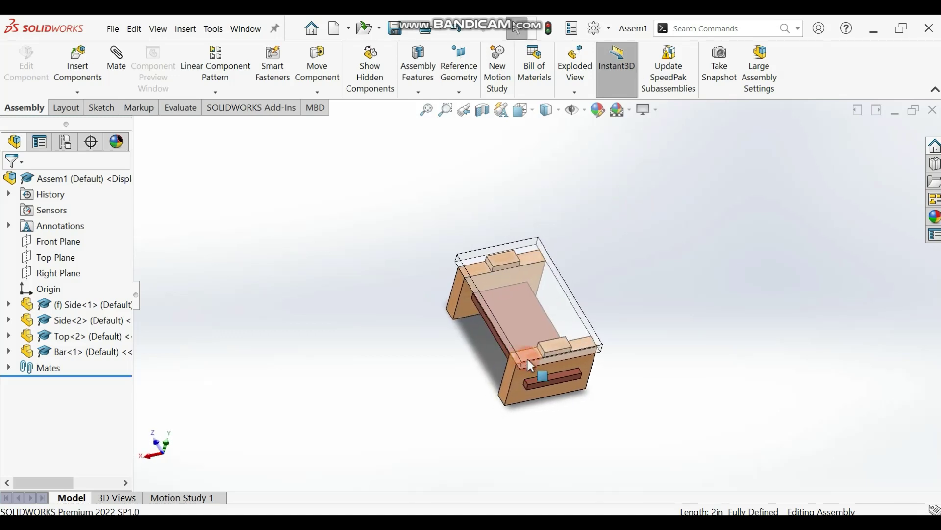
middle_drag(673, 316, 643, 287)
click(432, 242)
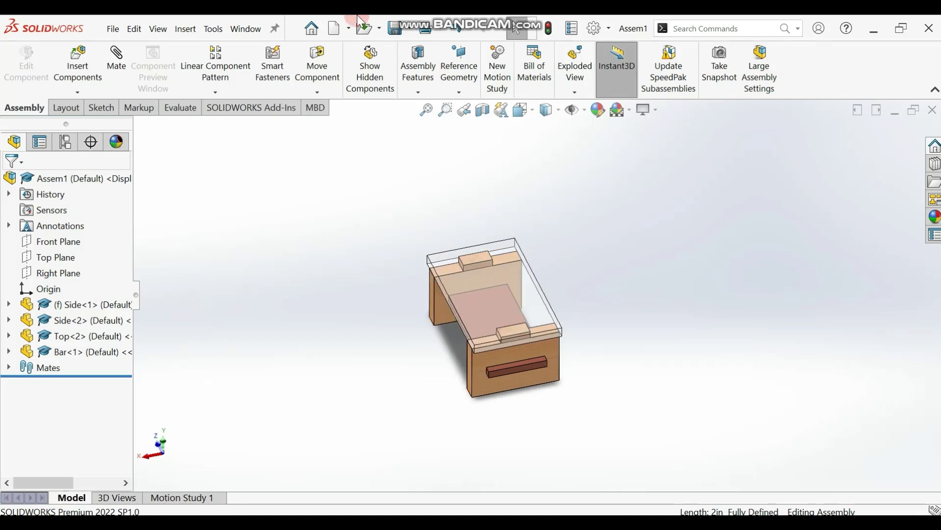
click(338, 28)
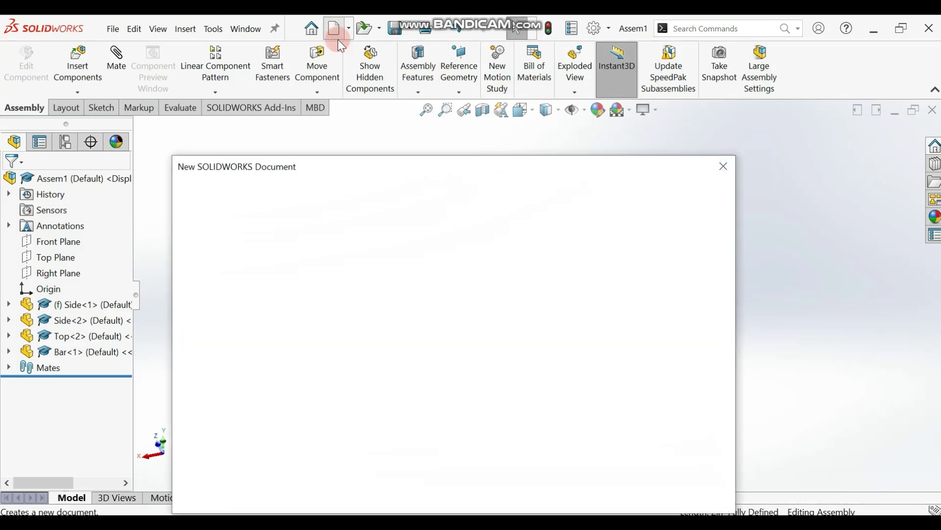
click(491, 458)
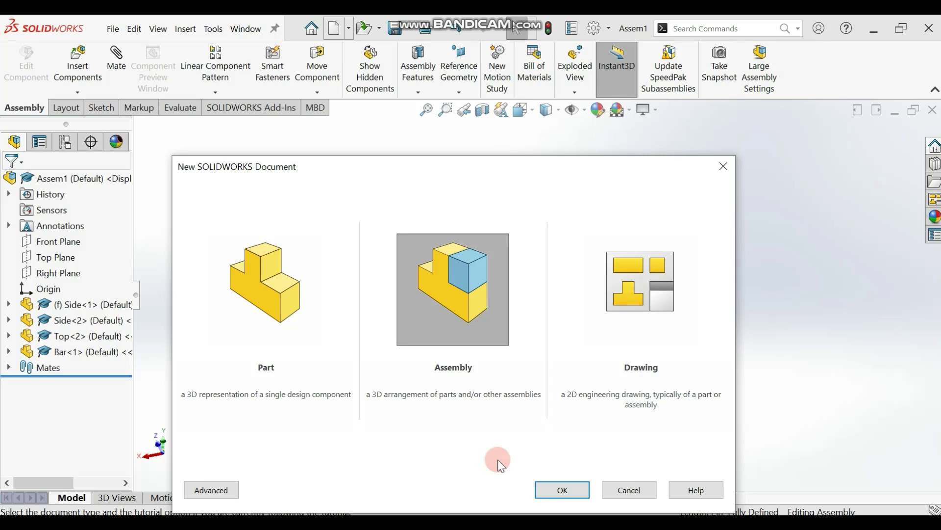
click(564, 490)
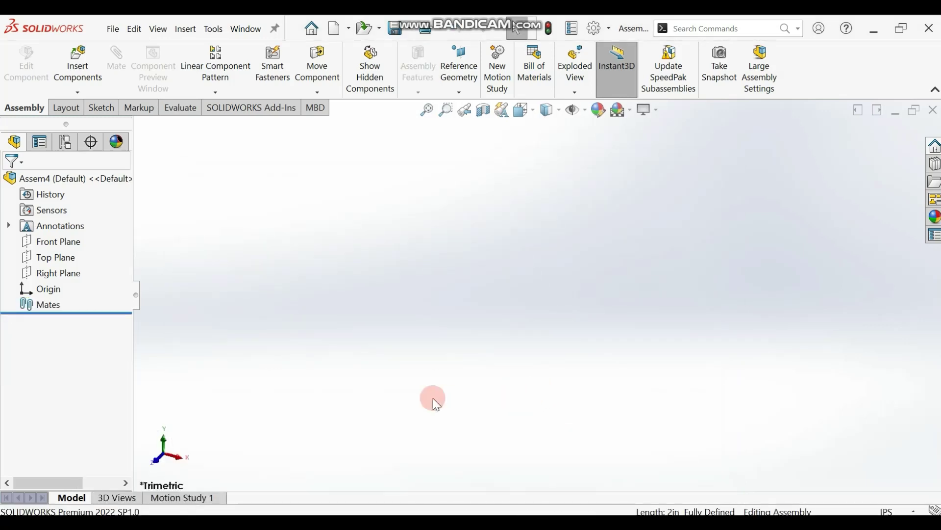
Insert Side.SLDPRT as the first fixed component and dismiss the educational-version warning.
click(31, 317)
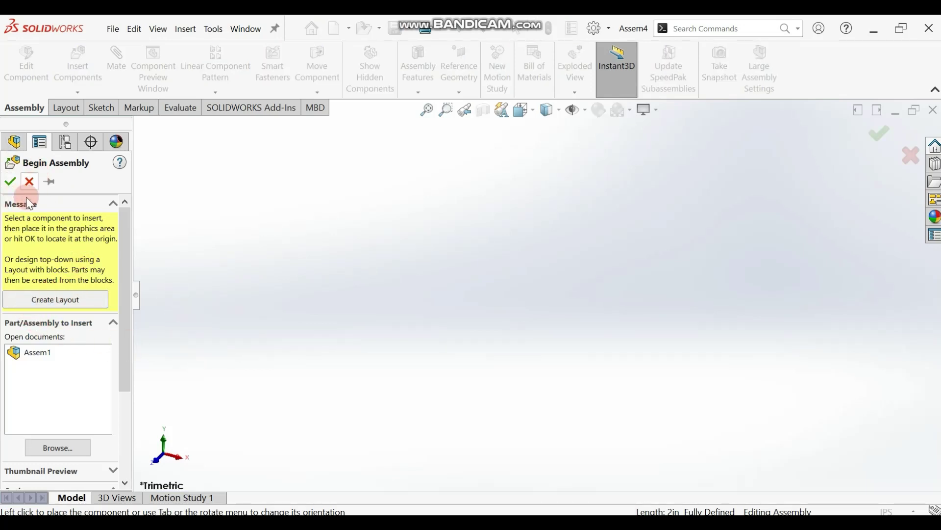
click(64, 449)
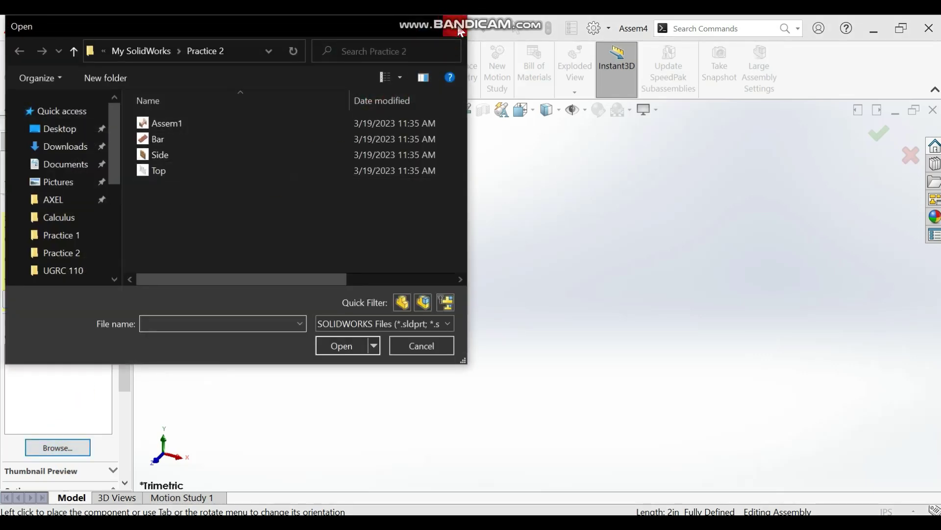
click(461, 32)
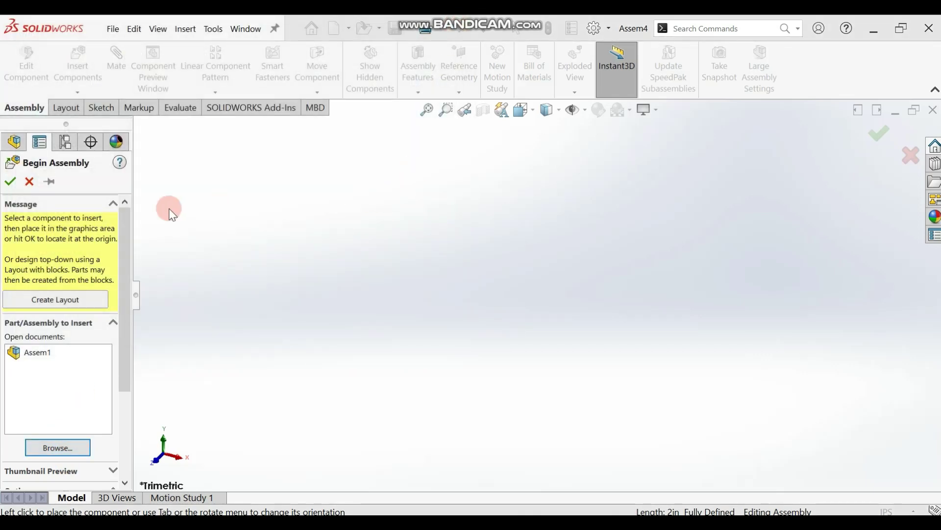
click(28, 179)
click(79, 57)
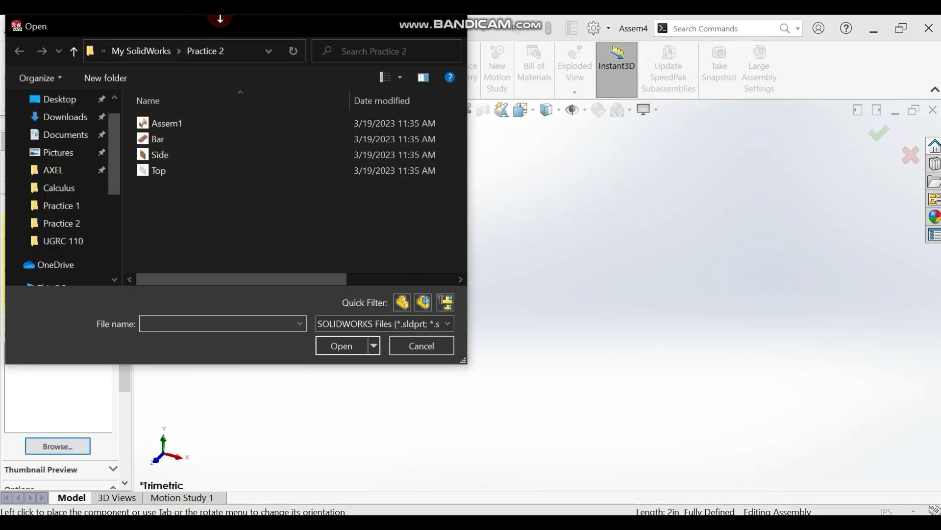
click(167, 156)
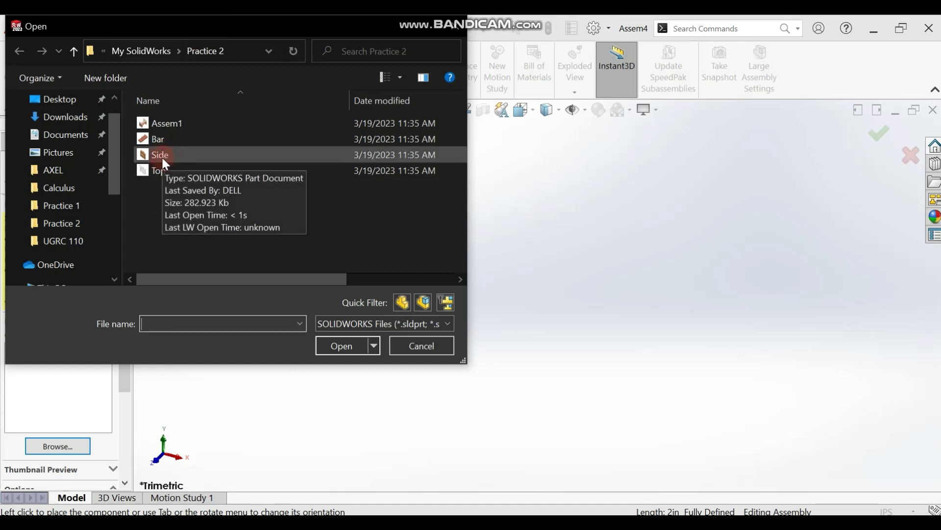
click(157, 155)
click(304, 394)
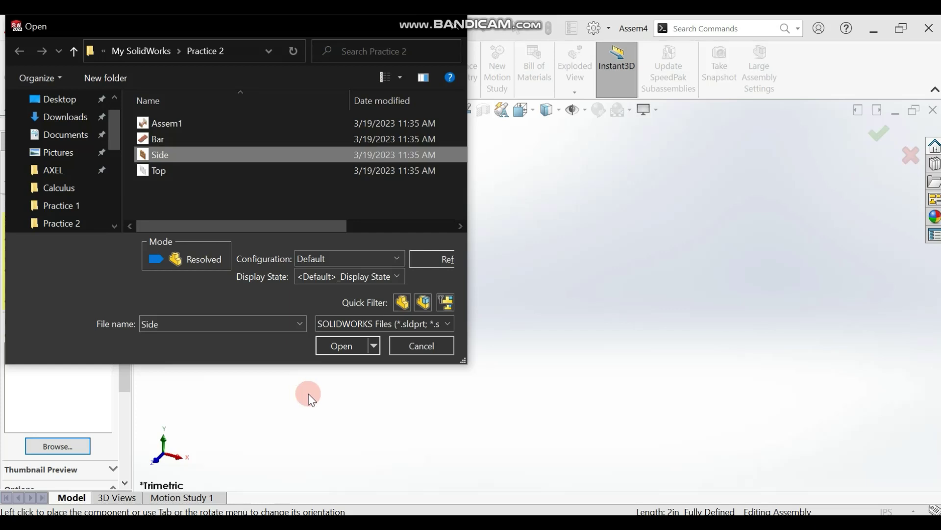
click(338, 348)
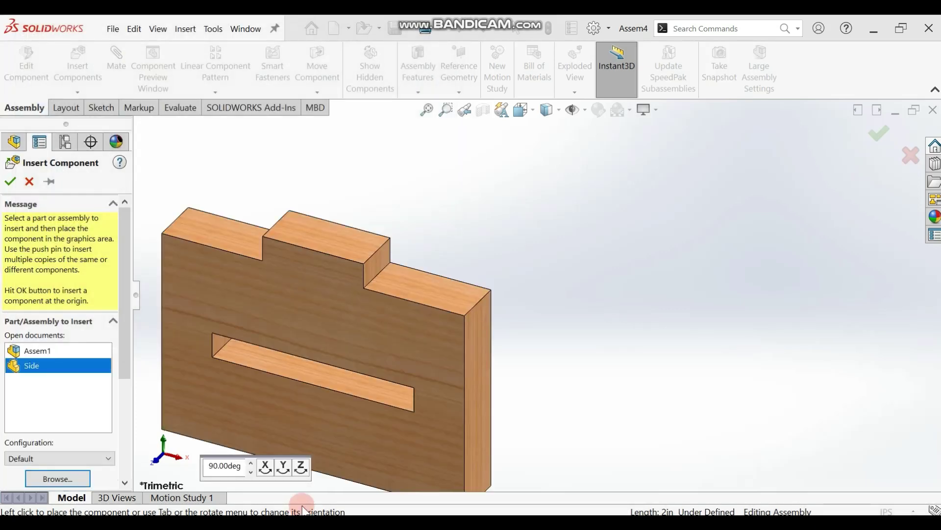
click(673, 280)
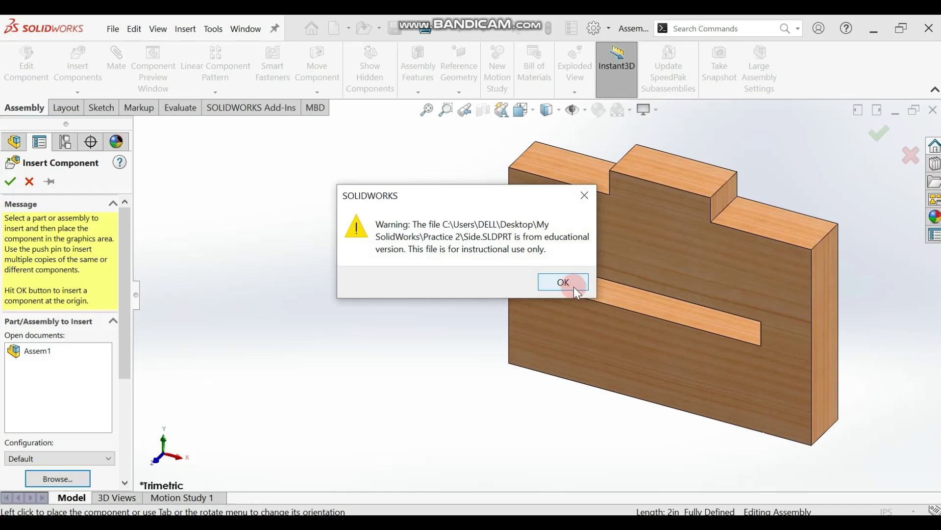
click(564, 283)
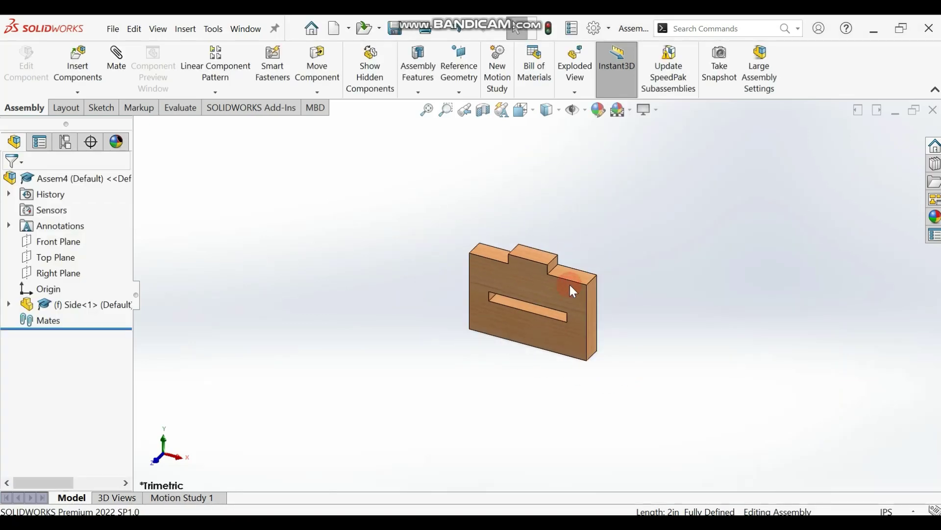
Insert a second Side panel beside the first.
click(79, 63)
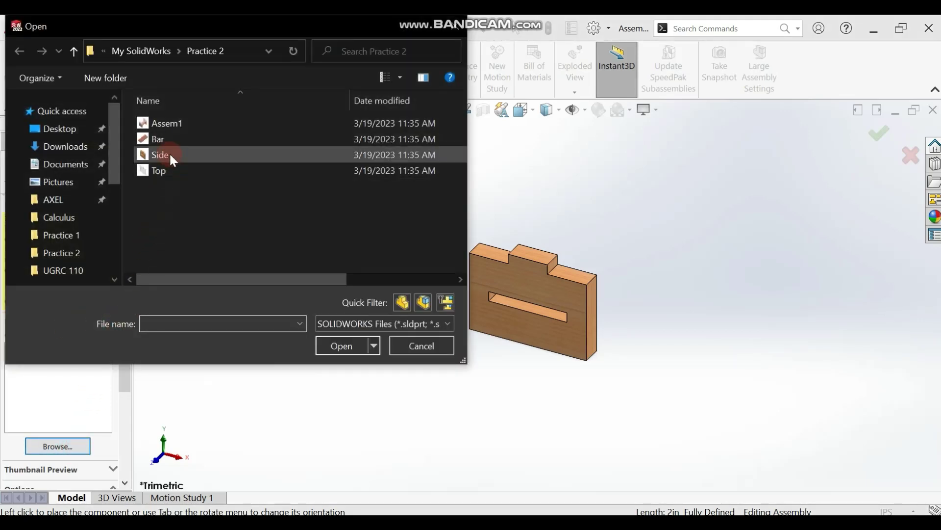
click(169, 154)
click(345, 342)
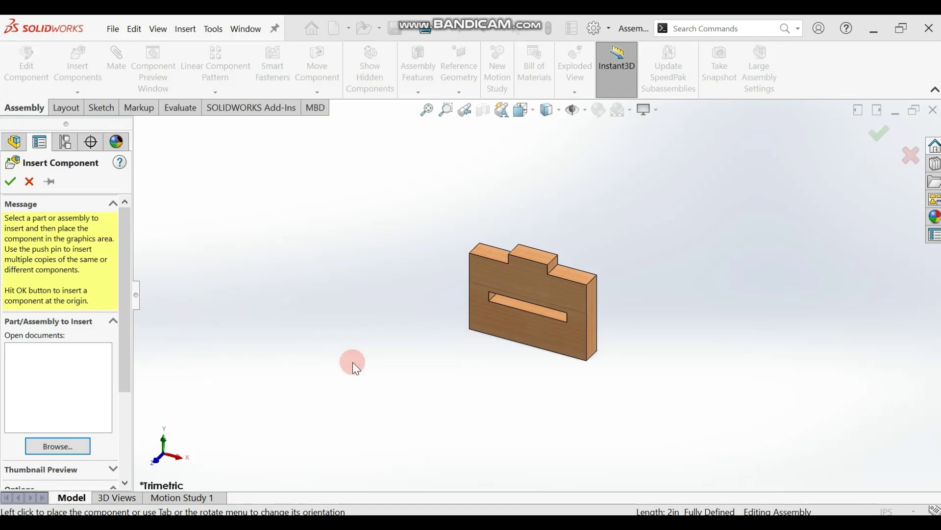
click(369, 351)
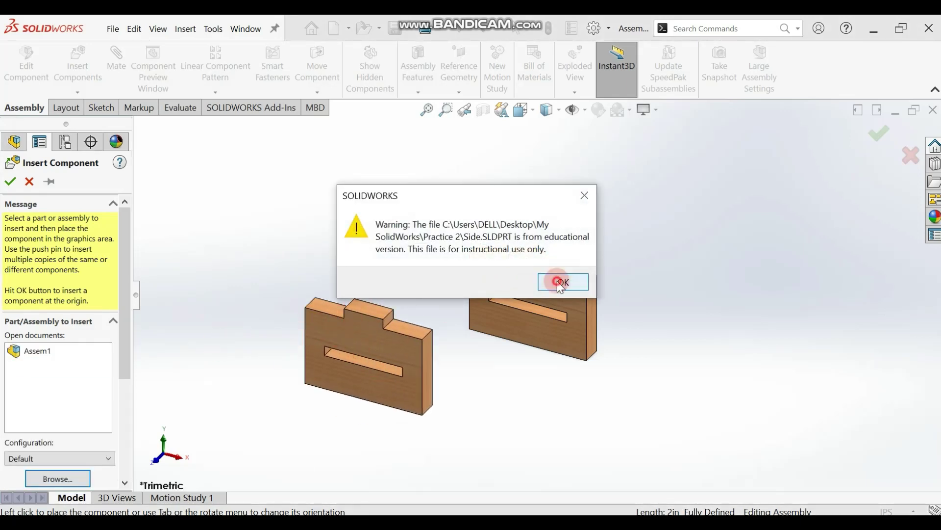
click(561, 283)
Insert the Top board, rotate it and move it up above the side panels.
click(78, 70)
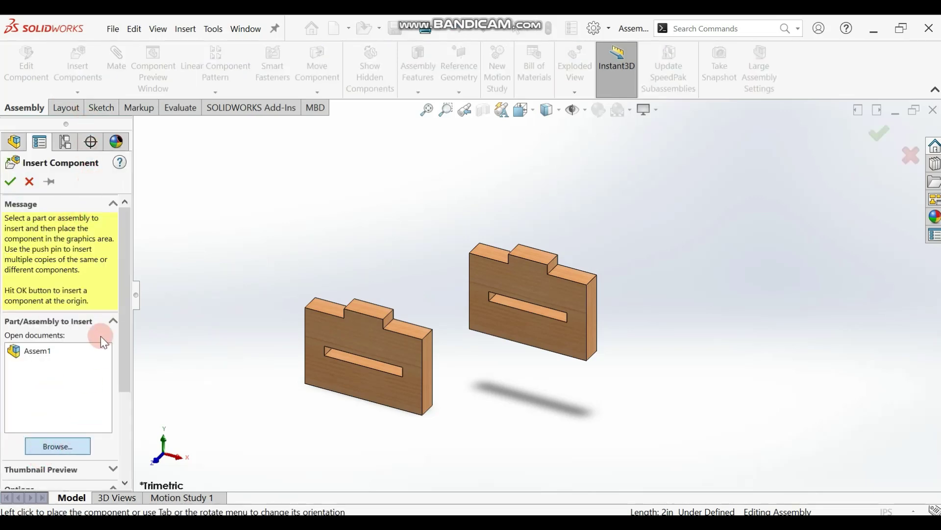
click(176, 170)
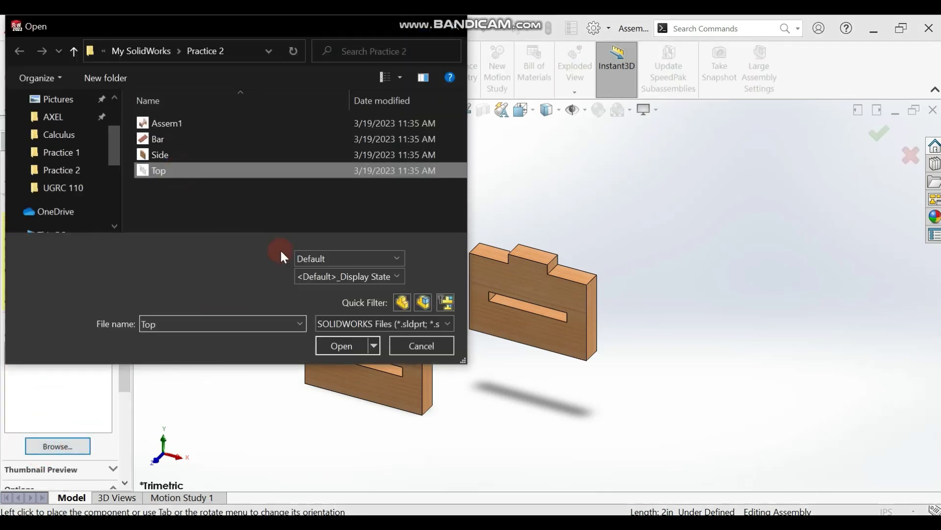
click(357, 346)
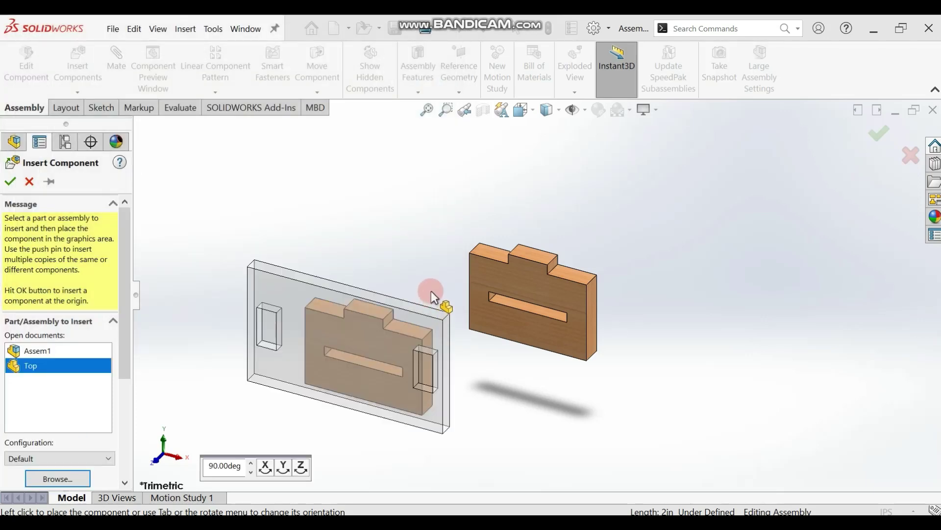
click(428, 254)
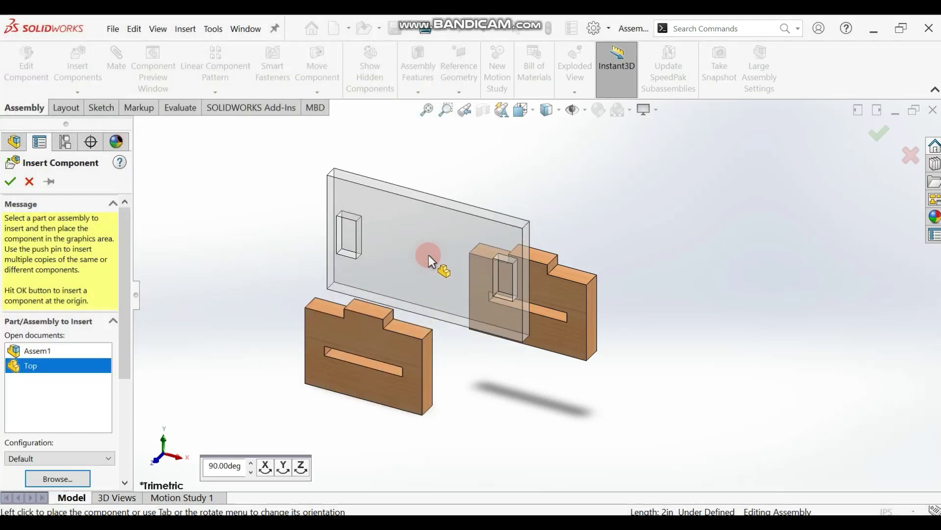
click(545, 282)
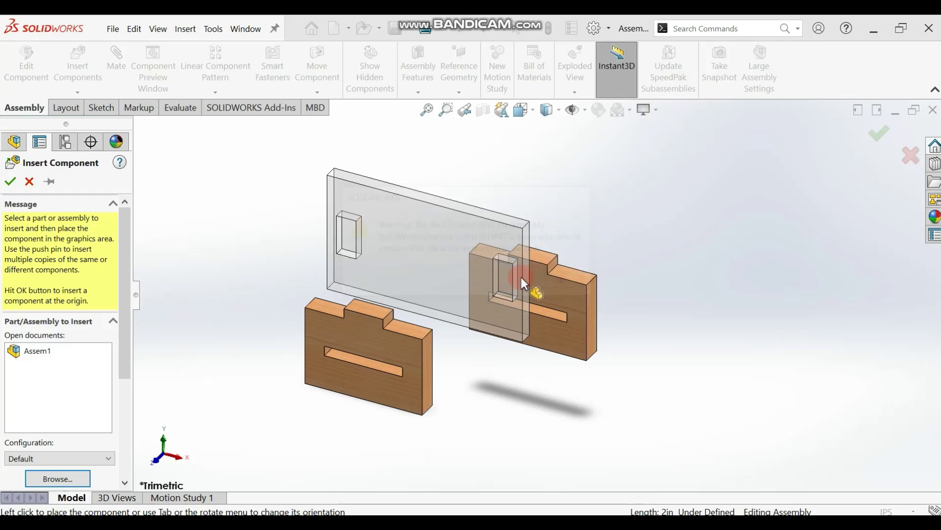
right_drag(454, 263, 424, 238)
drag(425, 239, 406, 193)
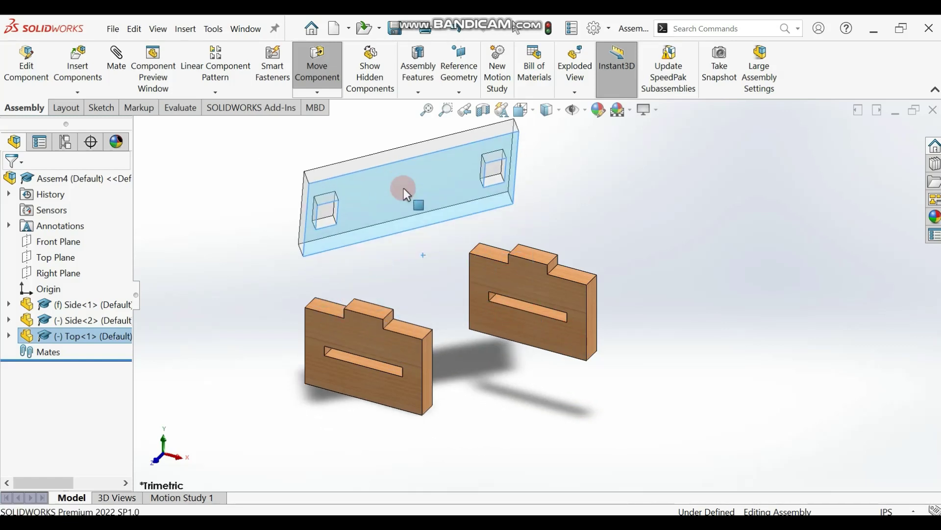
Add a Coincident mate between a Top hole face and the Side<2> tab face.
click(252, 221)
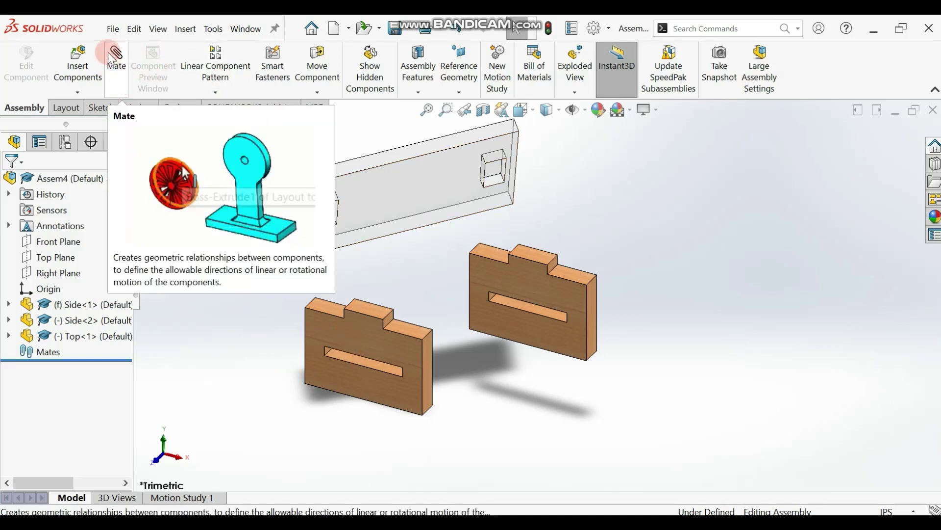
click(121, 58)
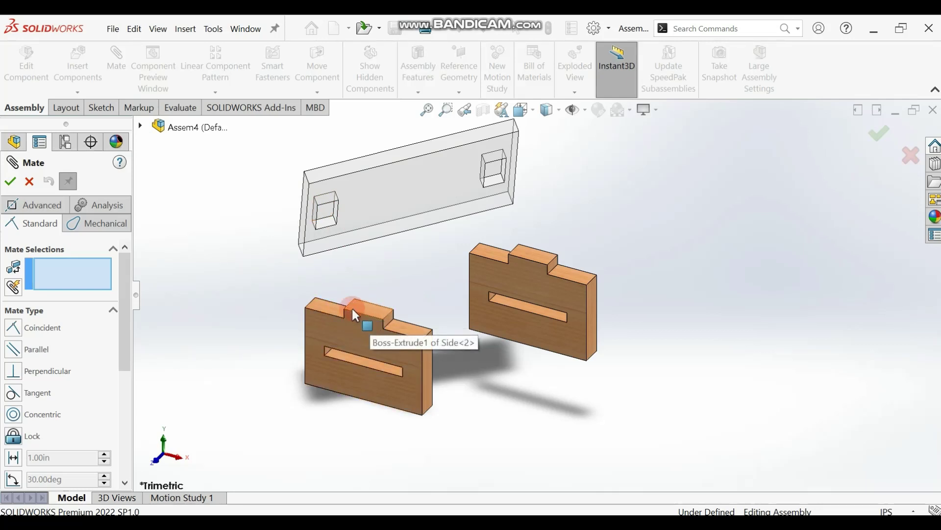
click(326, 213)
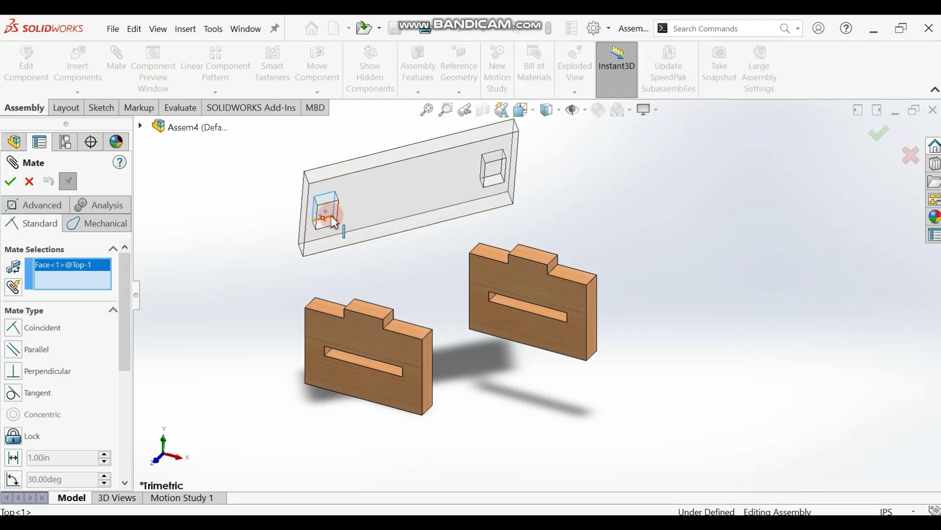
click(369, 310)
click(36, 334)
click(7, 183)
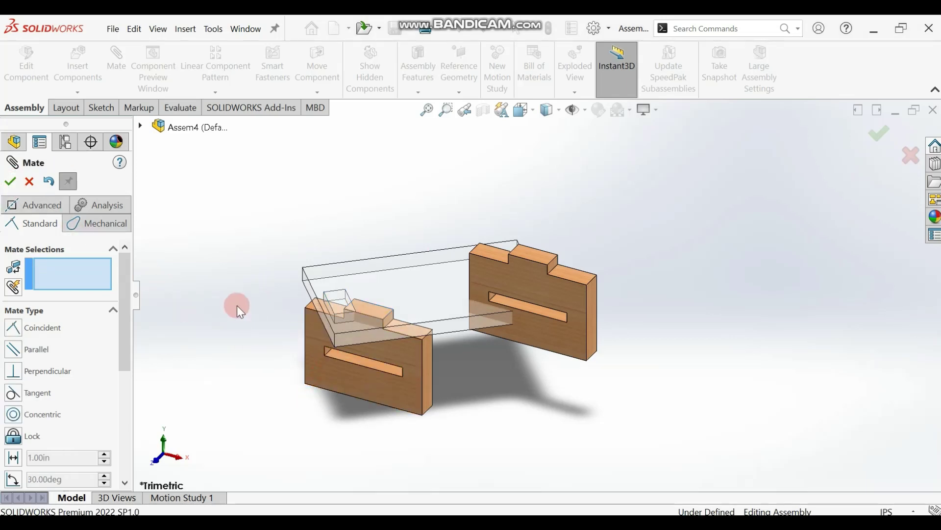
Add Coincident2 between Face<3> of Side-2 and pocket Face<4> of Top-1.
drag(349, 318, 450, 378)
middle_drag(450, 378, 374, 312)
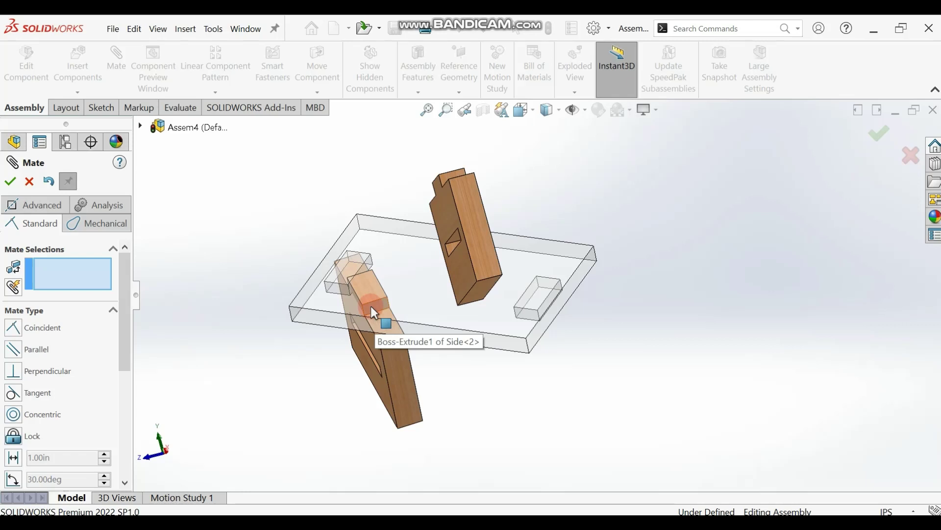
click(377, 306)
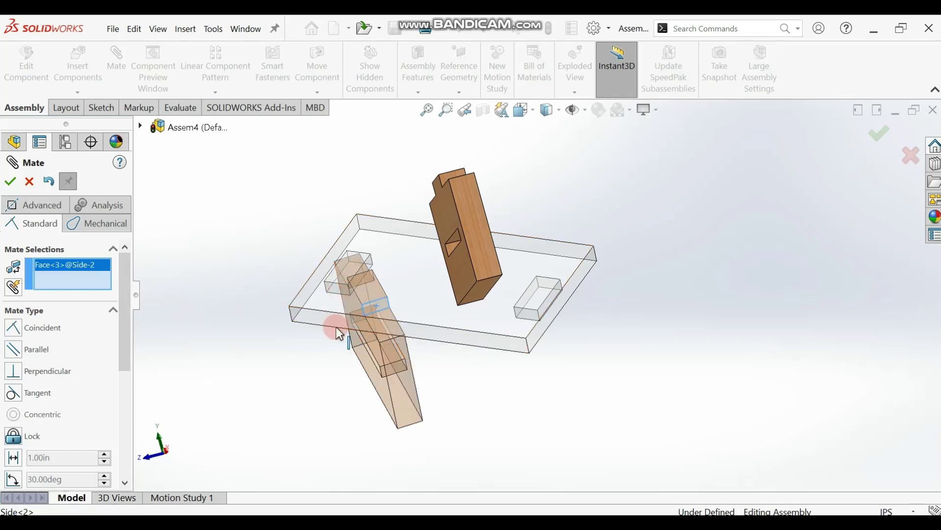
middle_drag(301, 397, 473, 475)
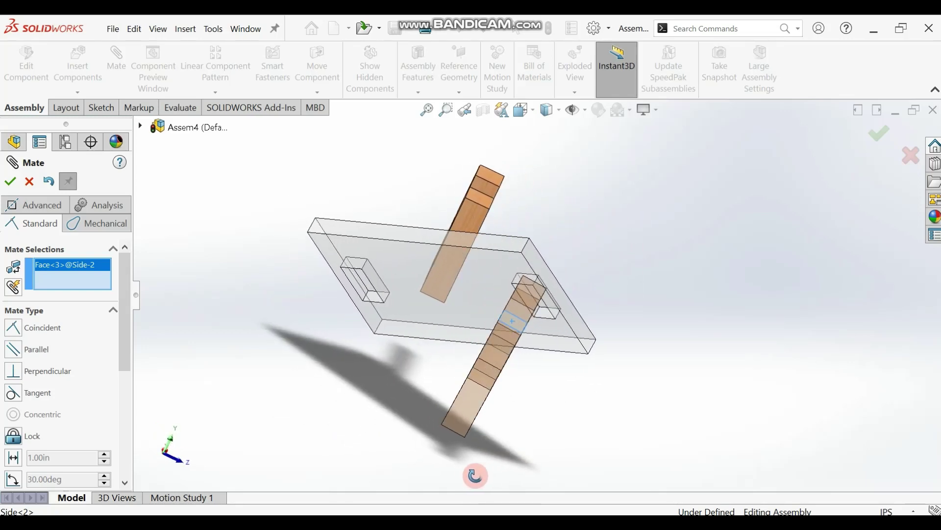
click(548, 320)
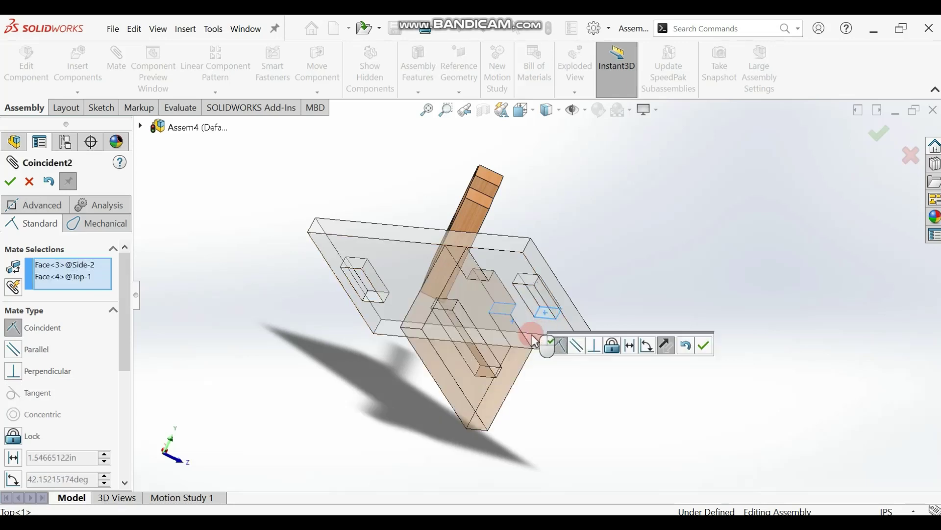
middle_drag(264, 344, 178, 431)
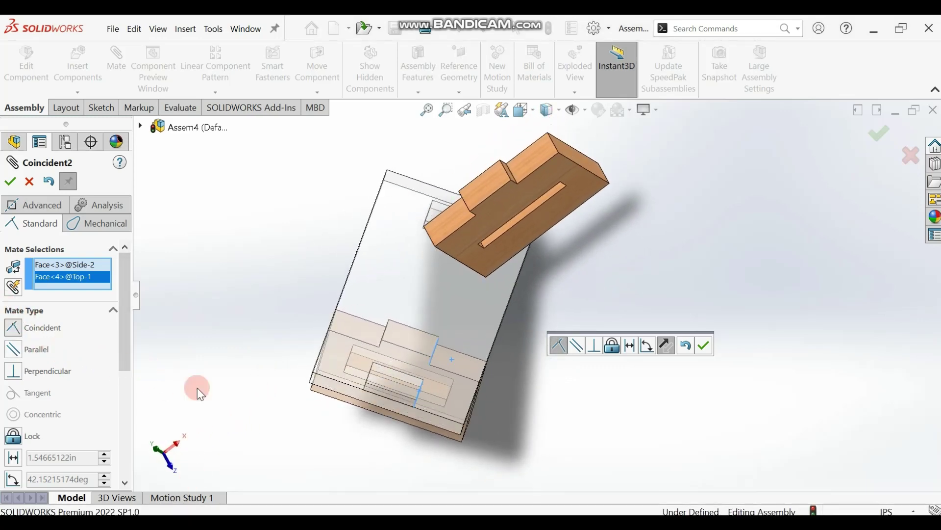
scroll(466, 346, up, 2)
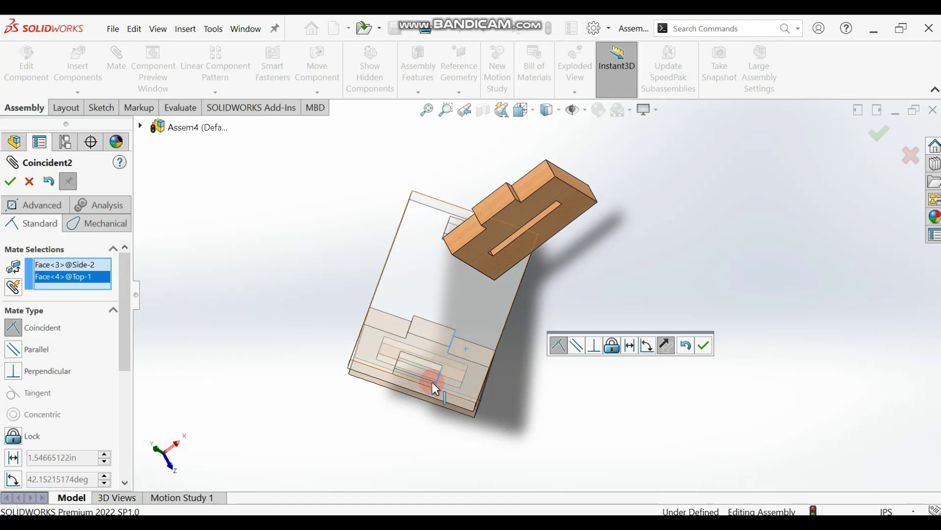
click(11, 182)
Add Coincident3 joining Edge<1> of Side-2 to the Top-1 pocket edge.
drag(391, 283, 348, 266)
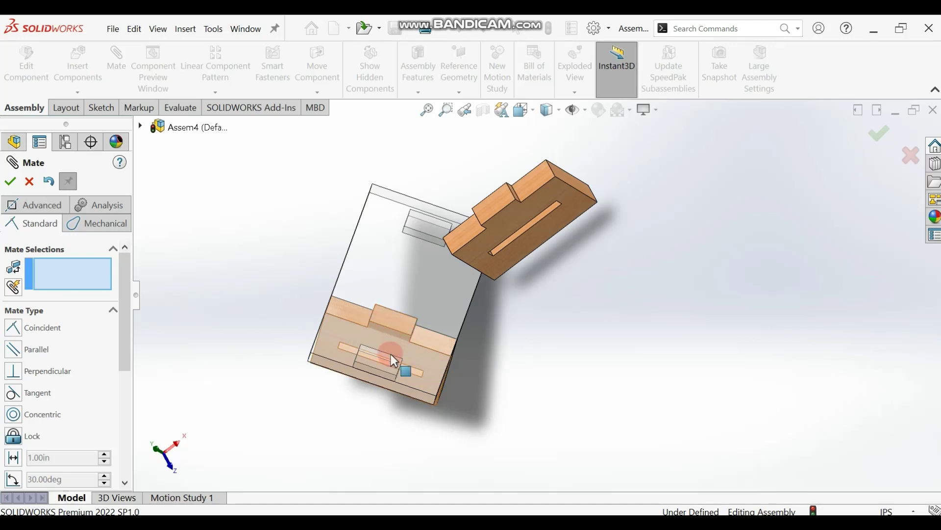
drag(415, 285, 317, 369)
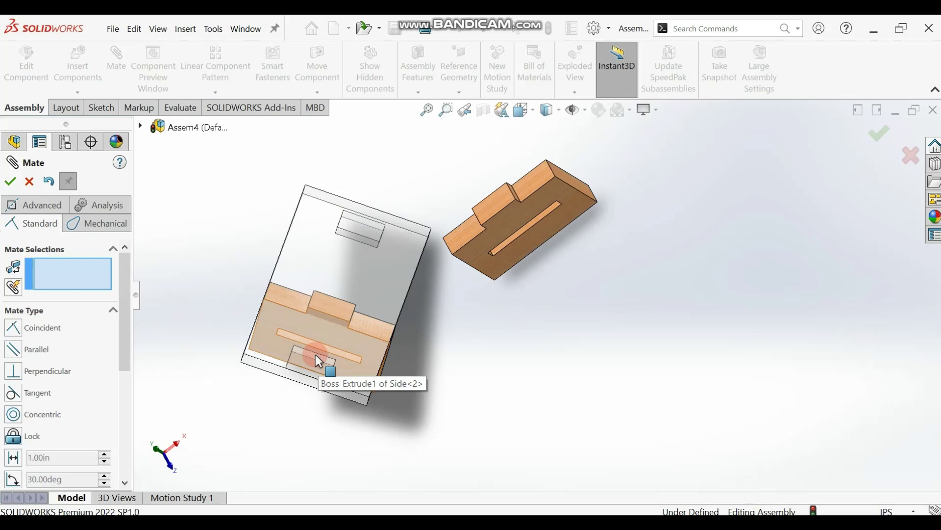
click(342, 299)
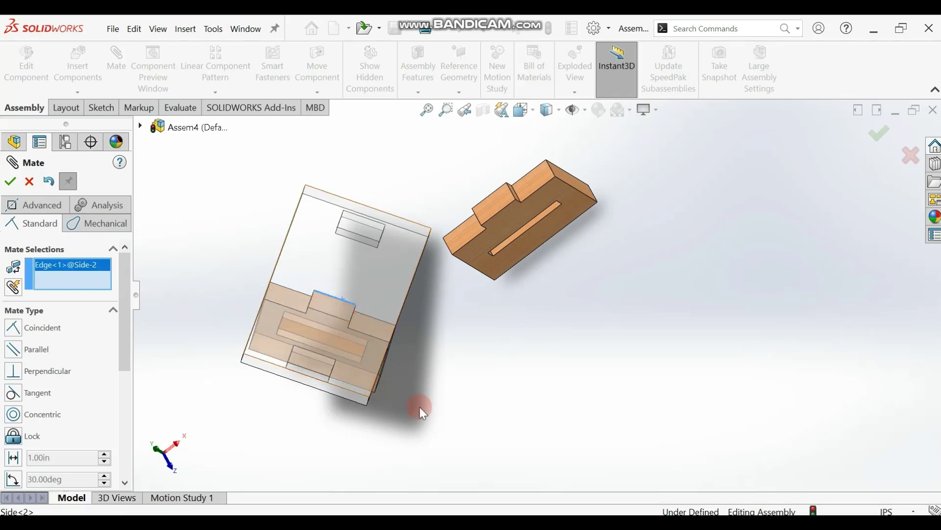
middle_drag(453, 387, 397, 454)
click(295, 326)
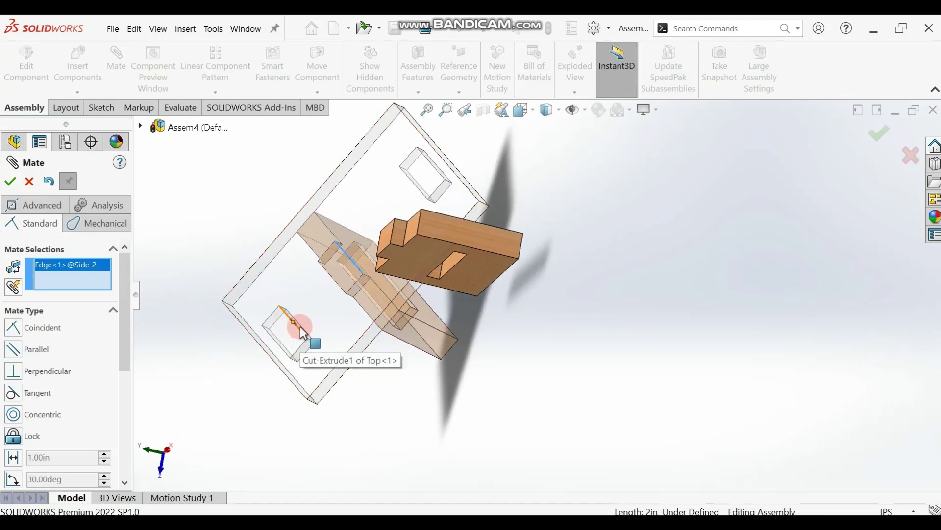
click(301, 330)
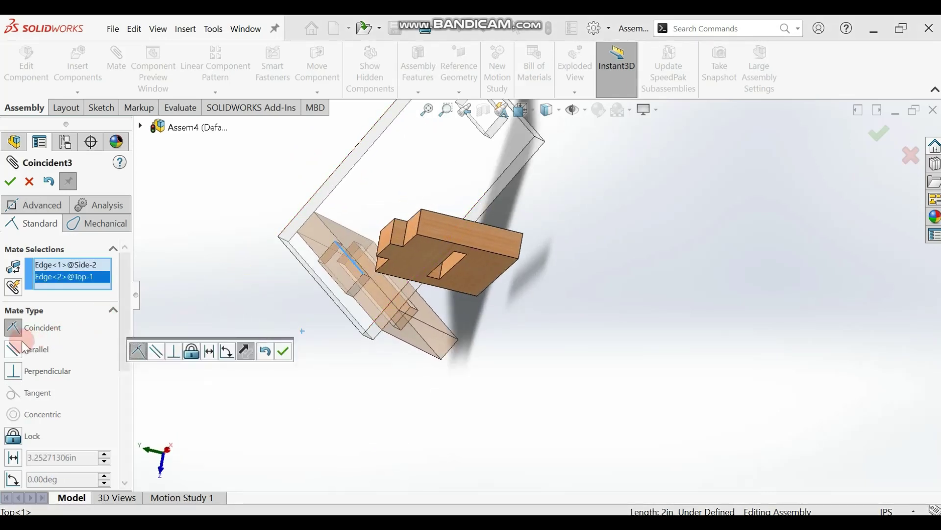
click(11, 182)
middle_drag(307, 356, 448, 325)
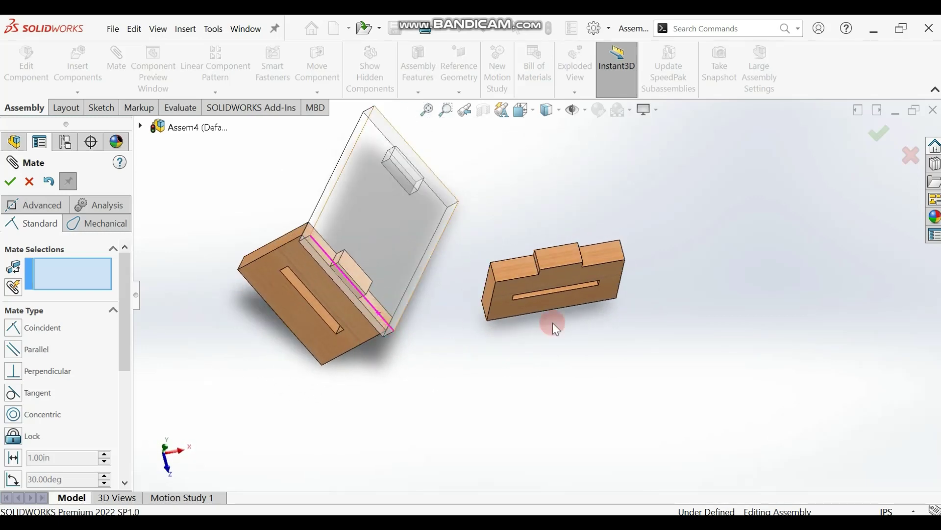
Add Coincident4 joining Face<2> of Side-1 to pocket Face<5> of Top-1.
click(554, 258)
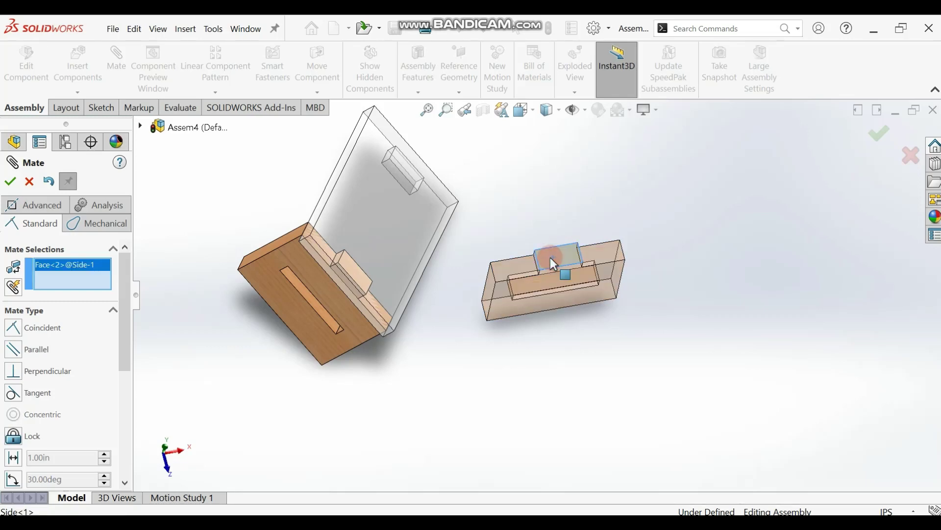
middle_drag(483, 374, 294, 338)
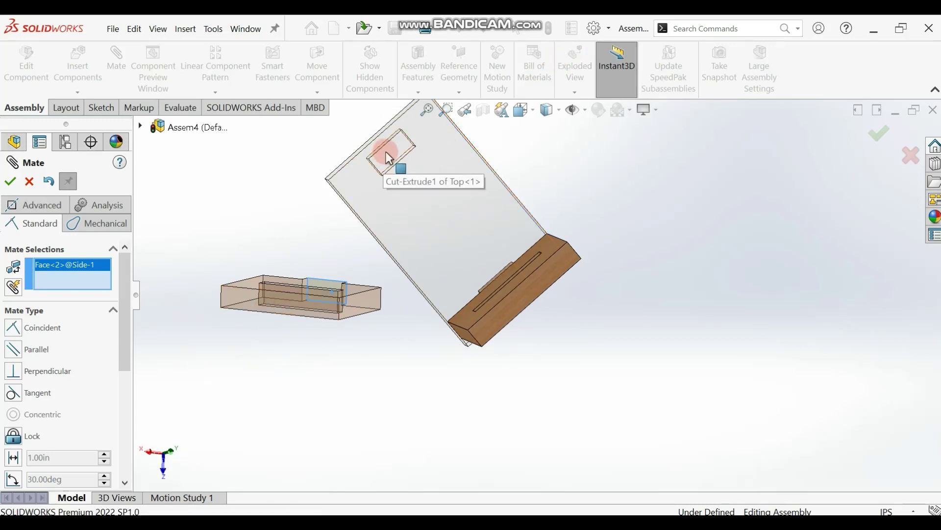
click(394, 161)
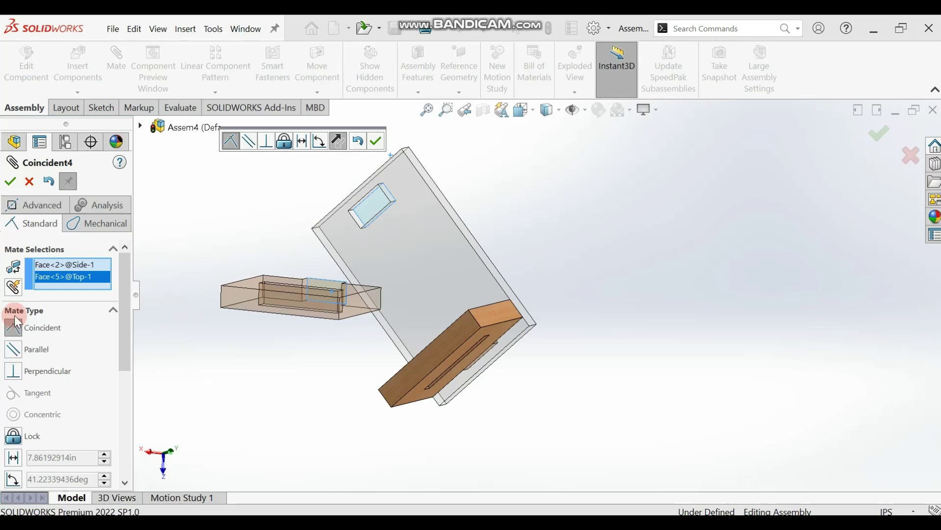
click(11, 181)
middle_drag(275, 230, 426, 510)
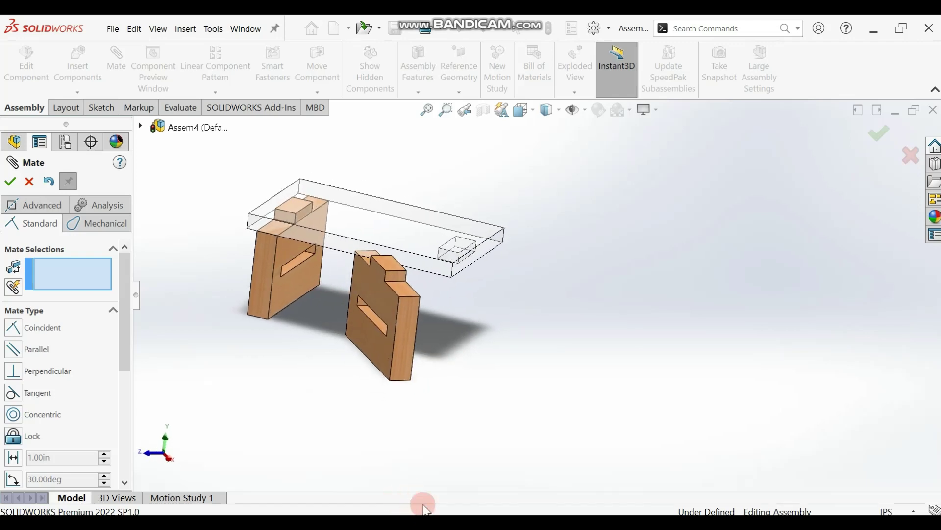
Add Coincident5 between Face<3> of Side-1 and pocket Face<6> of Top-1.
click(394, 275)
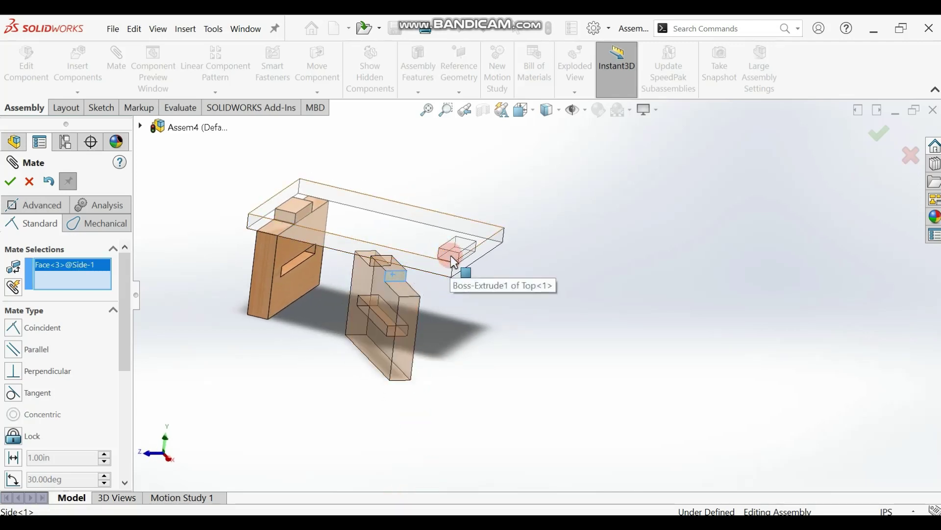
middle_drag(452, 306, 331, 235)
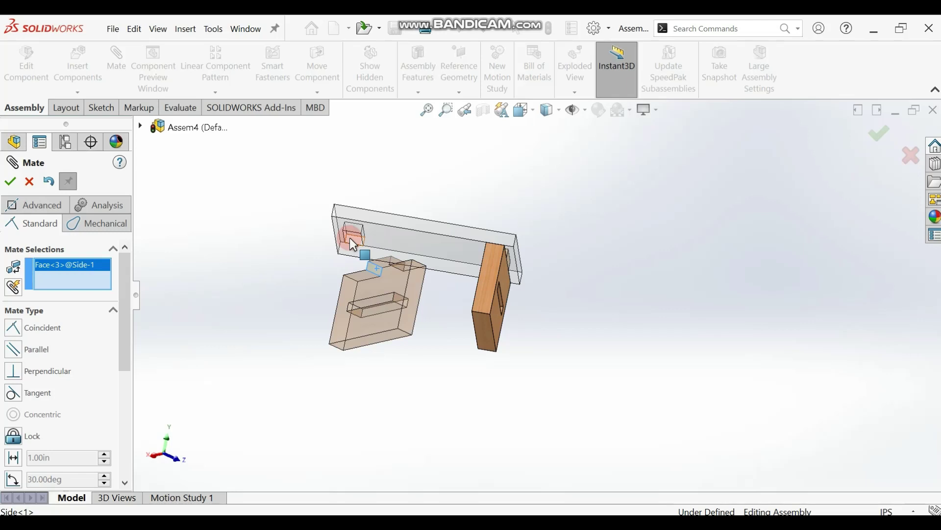
click(350, 238)
click(30, 275)
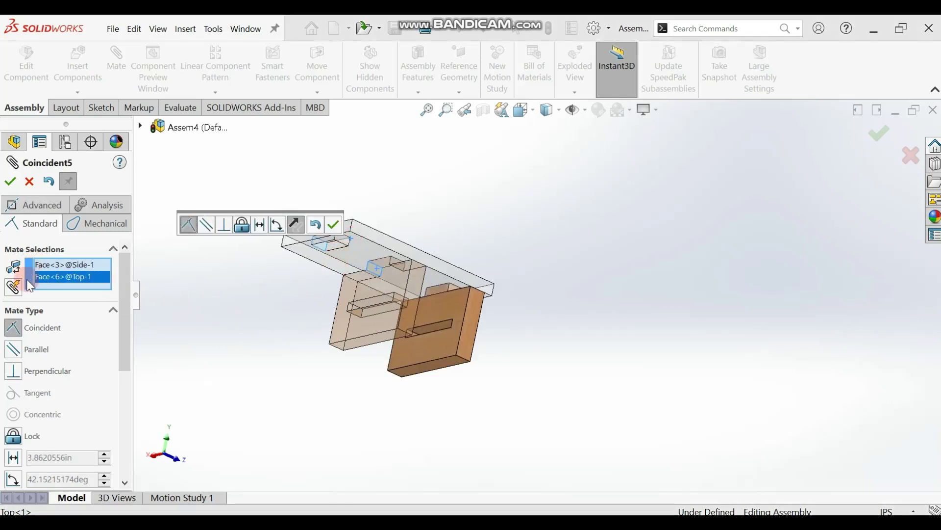
click(10, 181)
middle_drag(278, 298, 390, 380)
drag(415, 271, 496, 174)
Add Coincident6 joining Edge<1> of Side-1 to Edge<3> of Top-1.
middle_drag(542, 361, 404, 234)
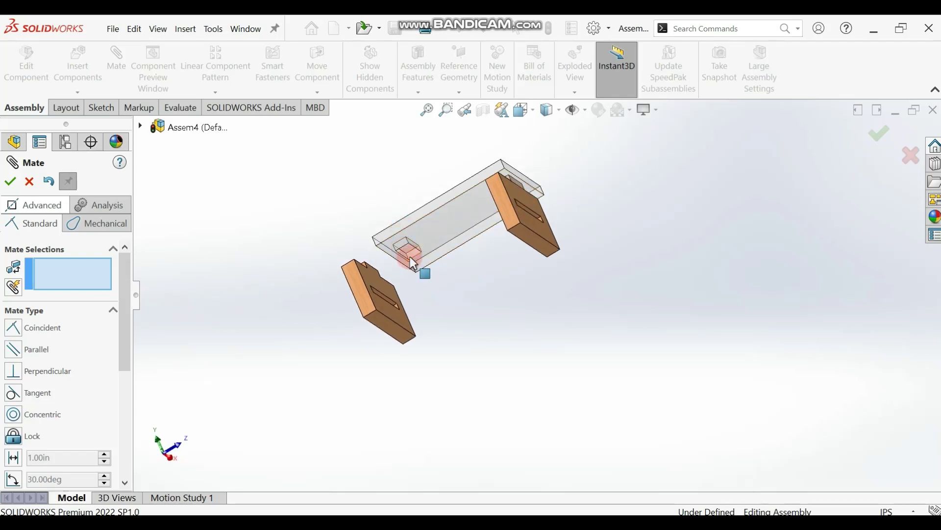
middle_drag(431, 382, 510, 442)
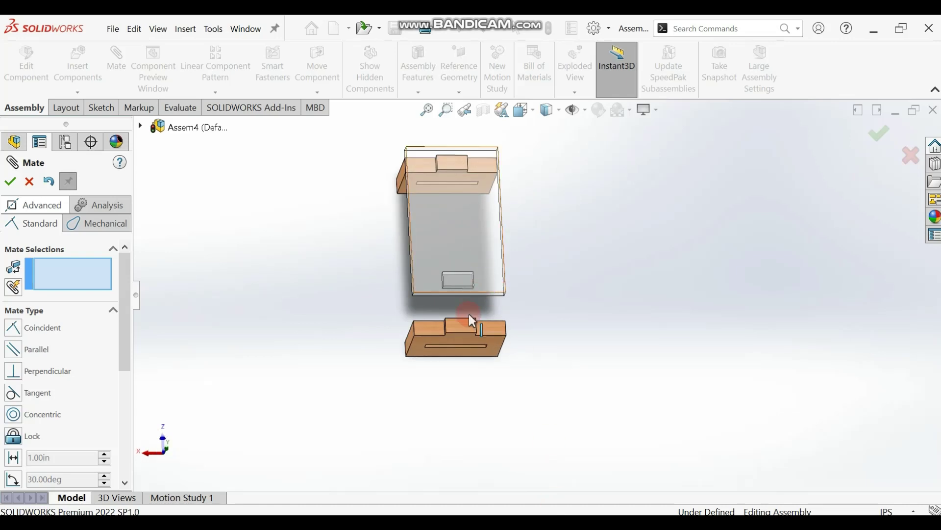
middle_drag(623, 321, 521, 309)
click(452, 282)
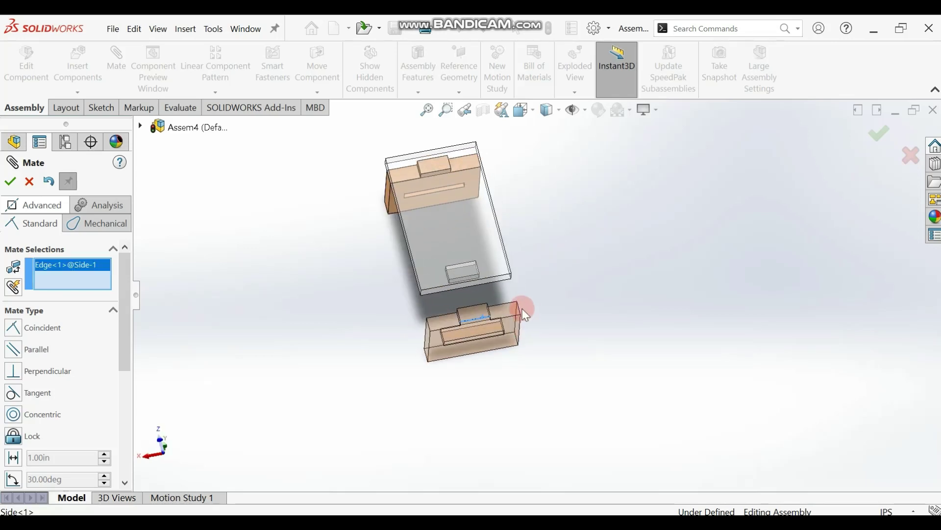
scroll(455, 257, down, 6)
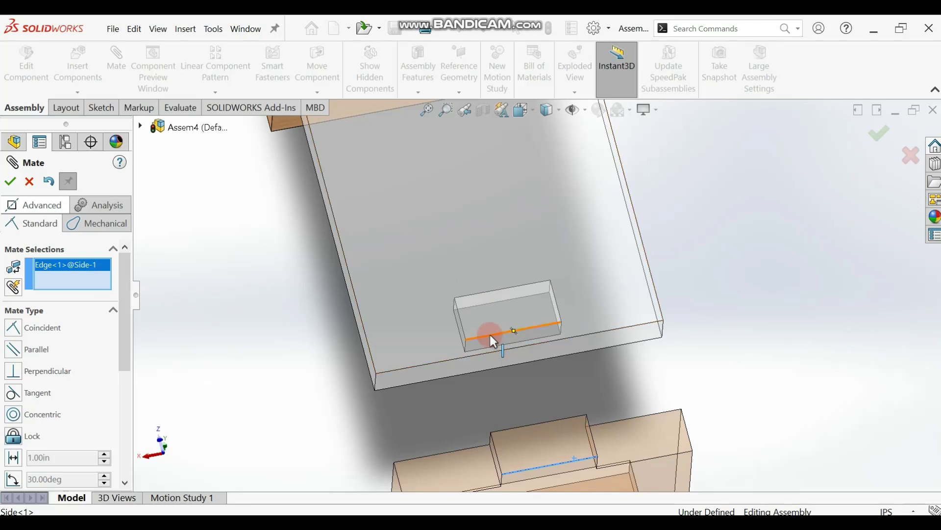
middle_drag(613, 401, 523, 333)
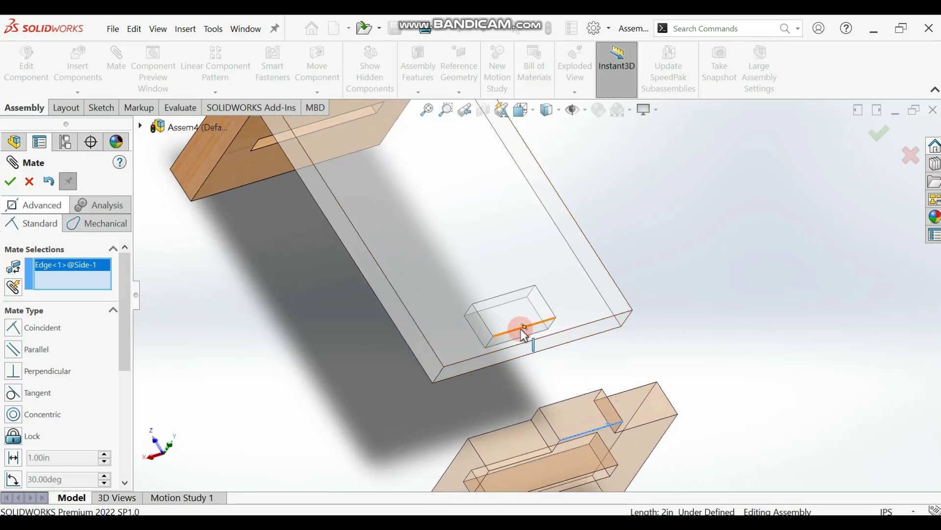
click(516, 329)
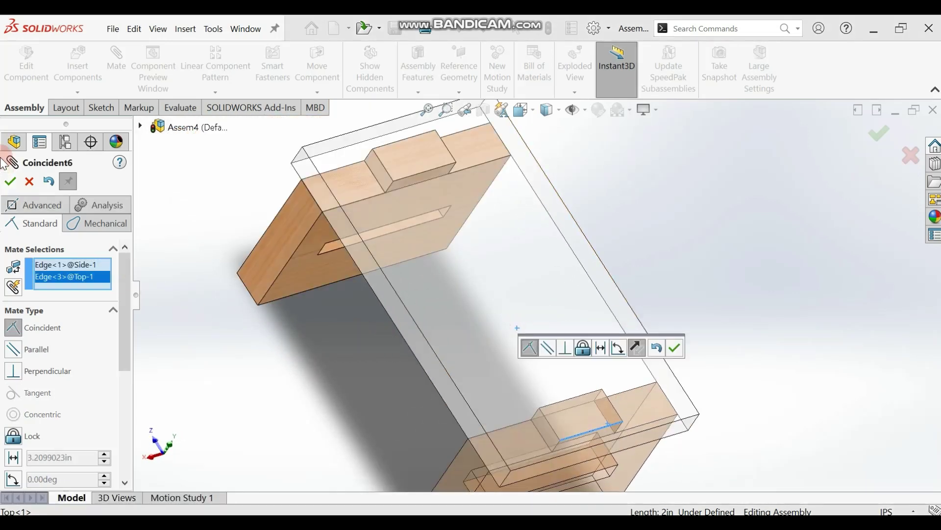
click(10, 181)
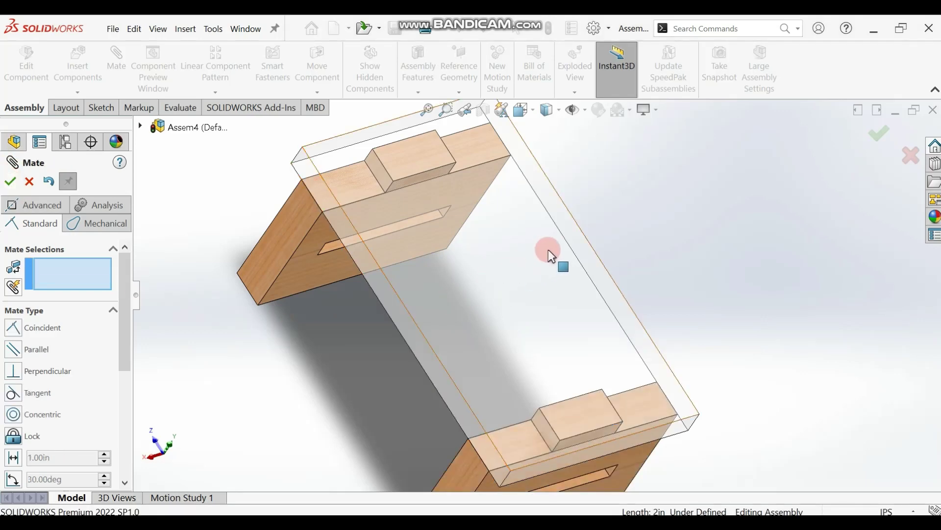
scroll(539, 251, down, 2)
scroll(549, 250, up, 6)
Exit the Mate tool and insert the Bar part beside the bench.
middle_drag(569, 277, 664, 368)
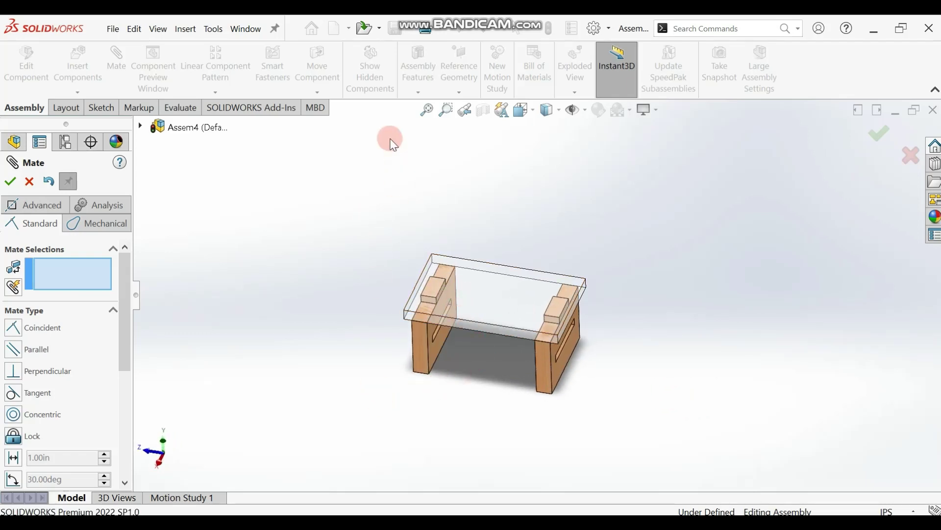
click(30, 181)
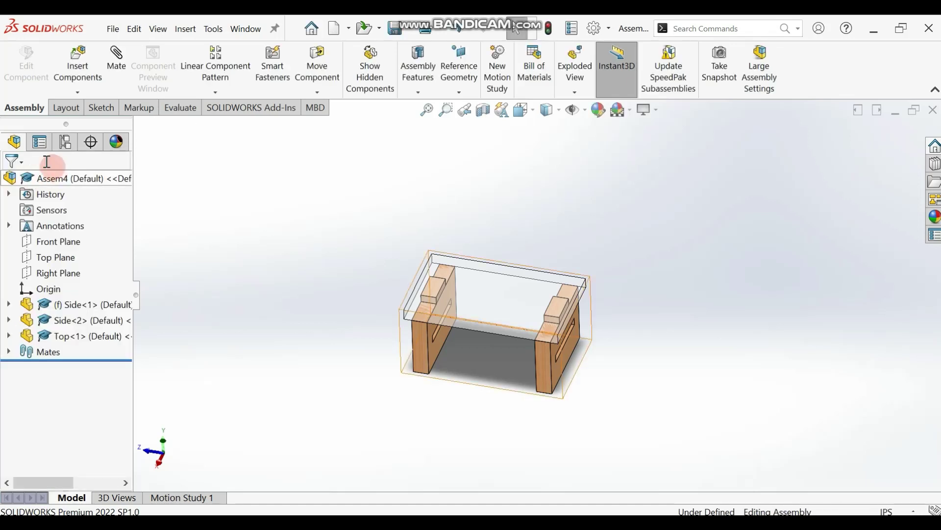
click(80, 68)
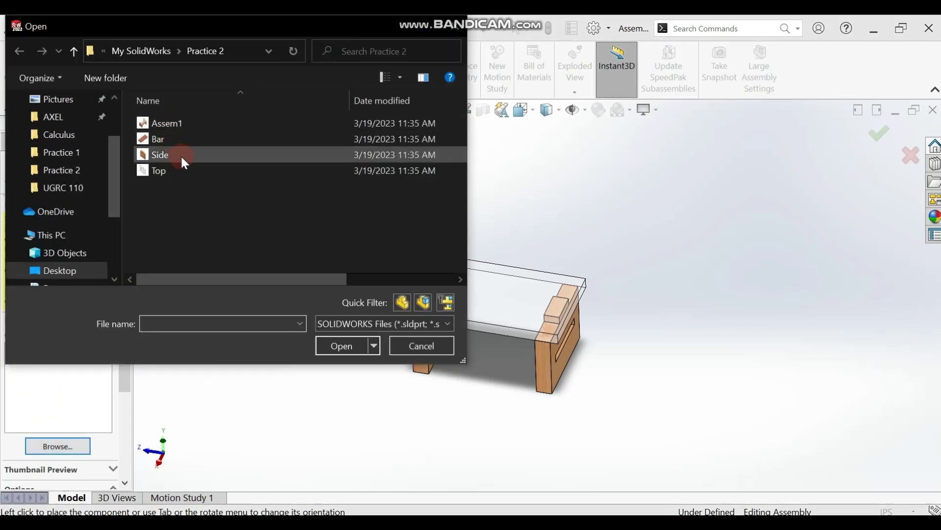
click(171, 141)
click(337, 346)
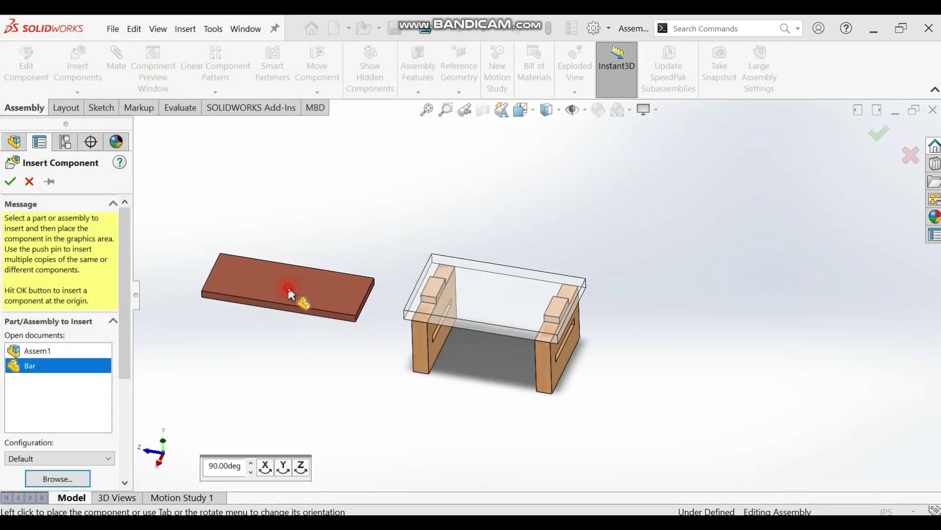
click(288, 284)
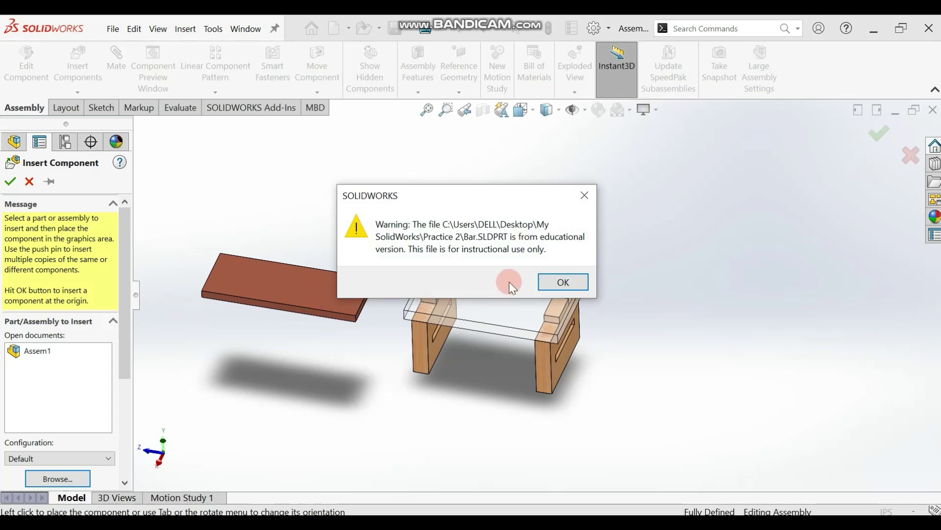
click(579, 282)
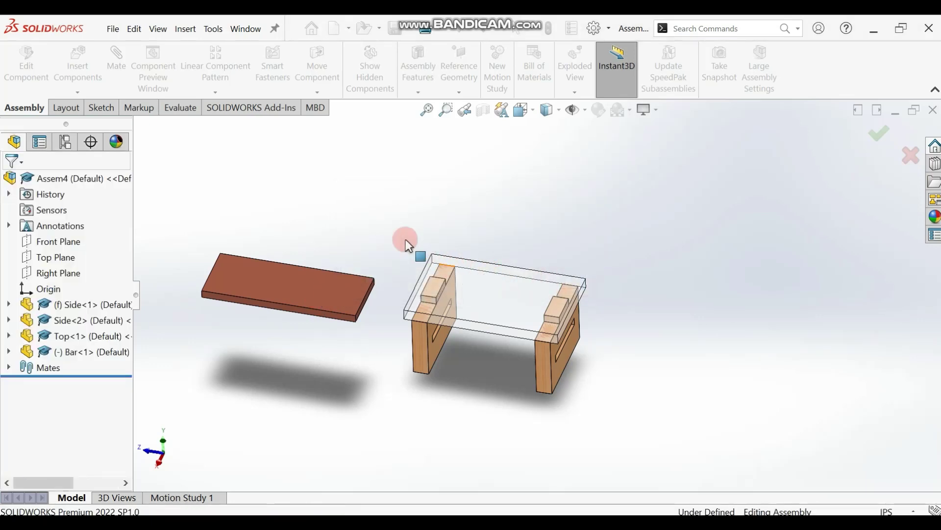
Exit editing Bar<1> back to Assem4 and start a new Mate.
drag(353, 223, 407, 164)
middle_drag(389, 217, 381, 275)
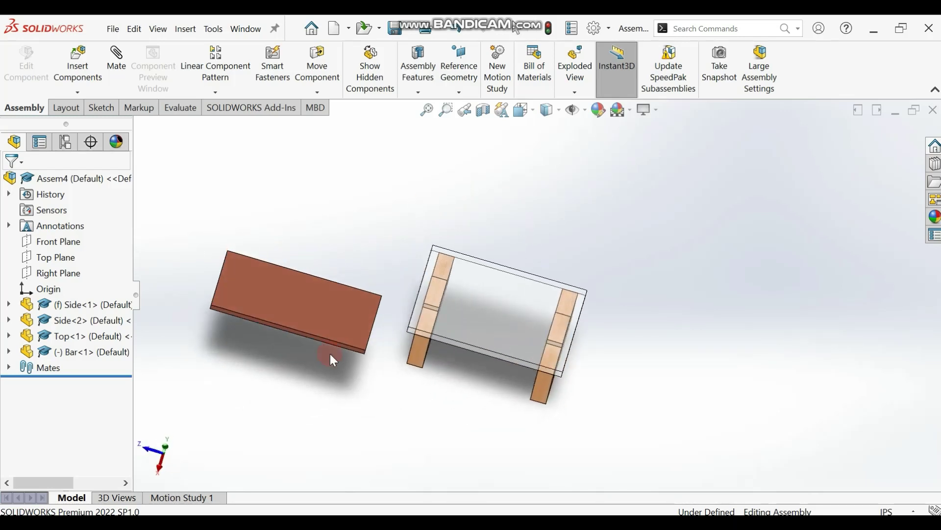
click(240, 299)
middle_drag(370, 205, 326, 271)
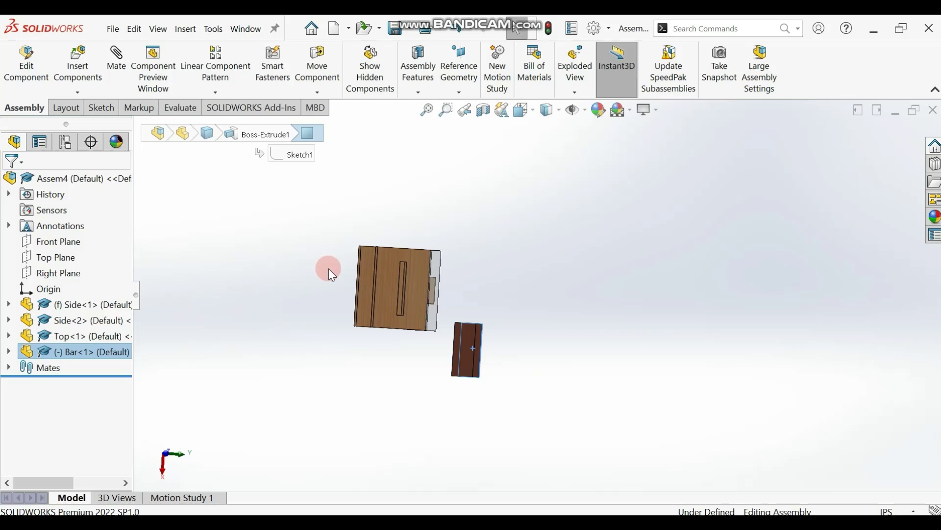
middle_drag(485, 290, 432, 408)
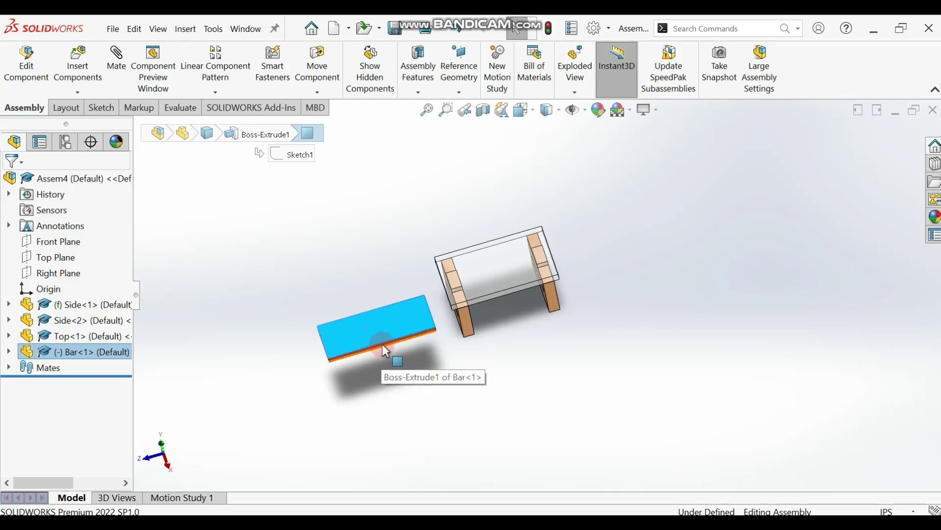
right_click(536, 298)
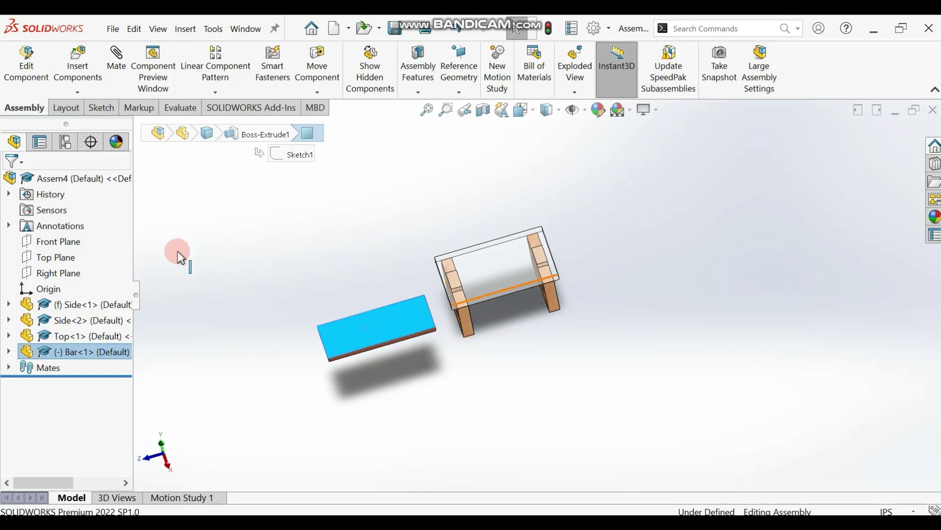
click(231, 230)
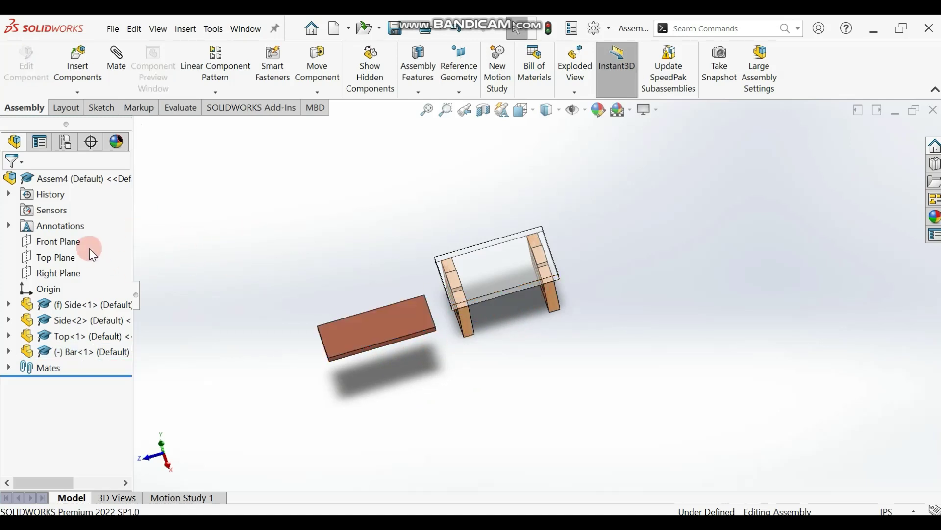
click(118, 58)
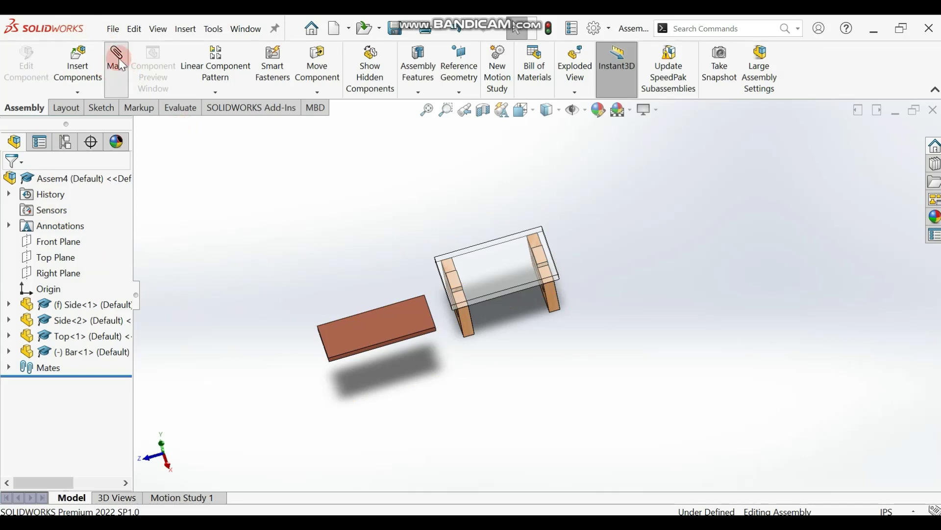
Add Coincident7 between Face<1> of Bar-1 and the slot face of Side-2.
click(353, 332)
scroll(371, 280, down, 5)
middle_drag(487, 309, 453, 316)
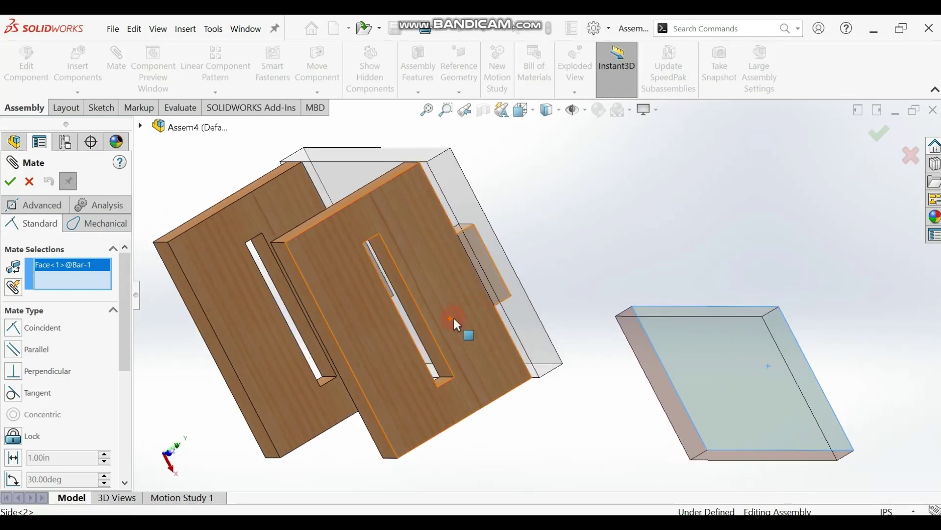
click(417, 325)
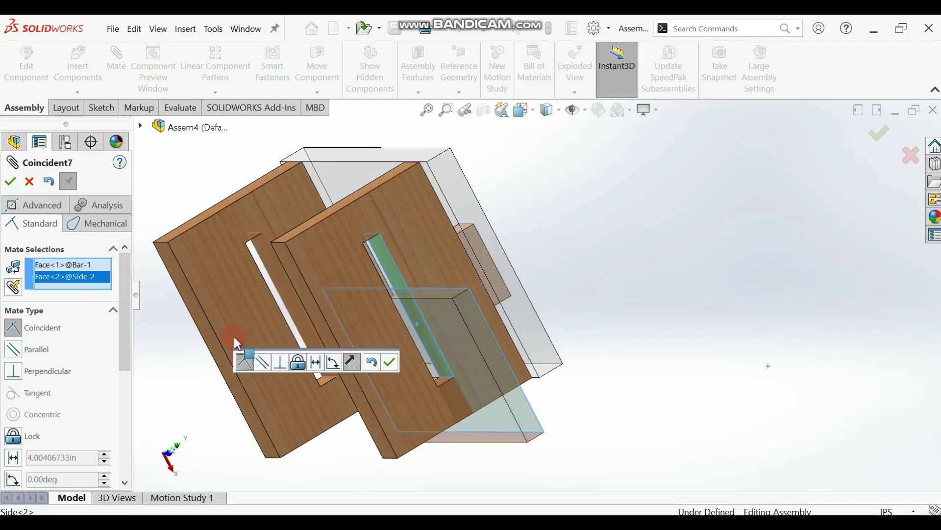
scroll(706, 305, down, 3)
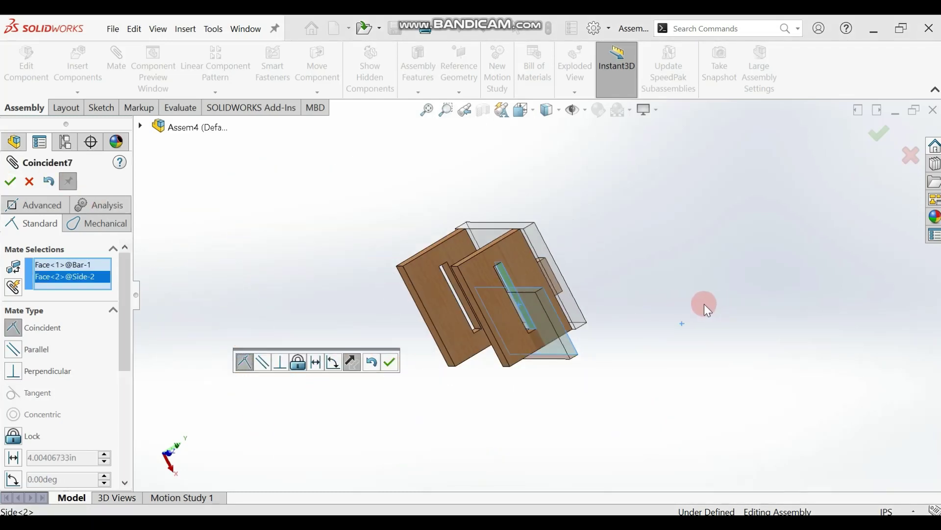
scroll(588, 225, up, 3)
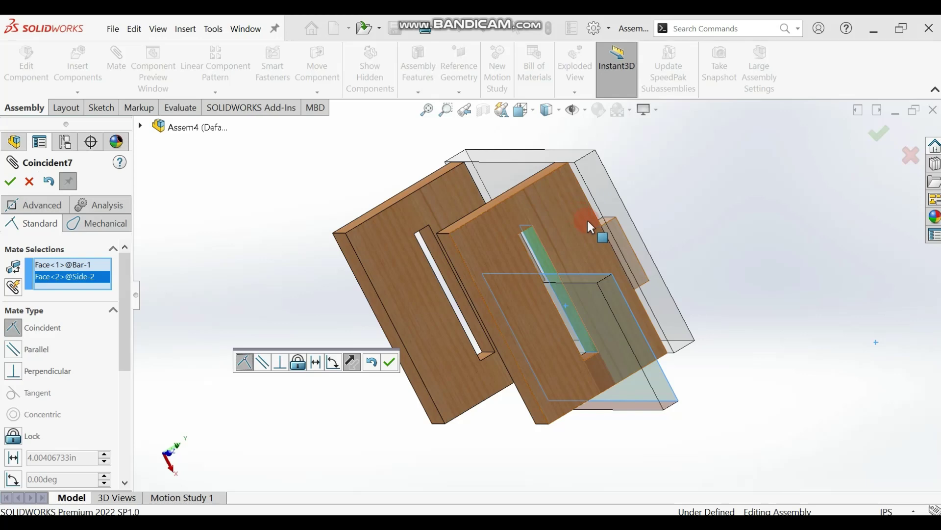
middle_drag(685, 248, 584, 287)
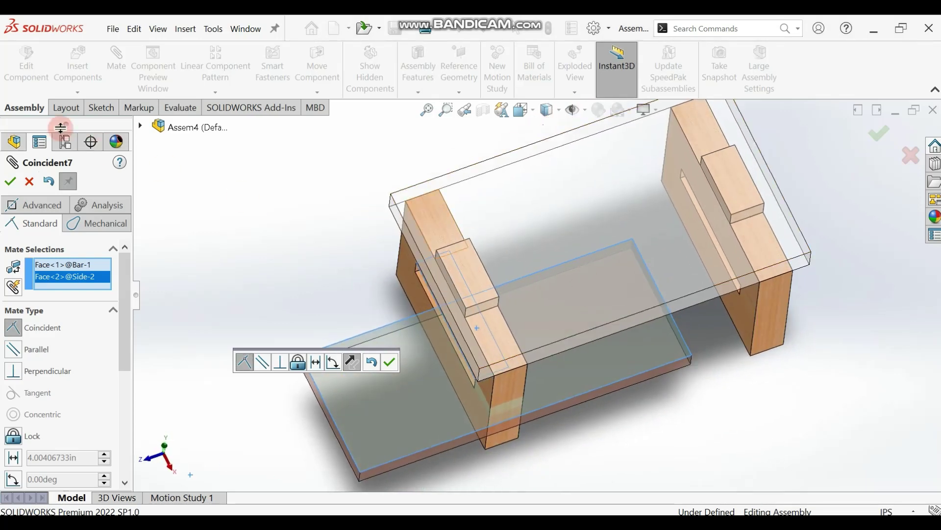
click(10, 182)
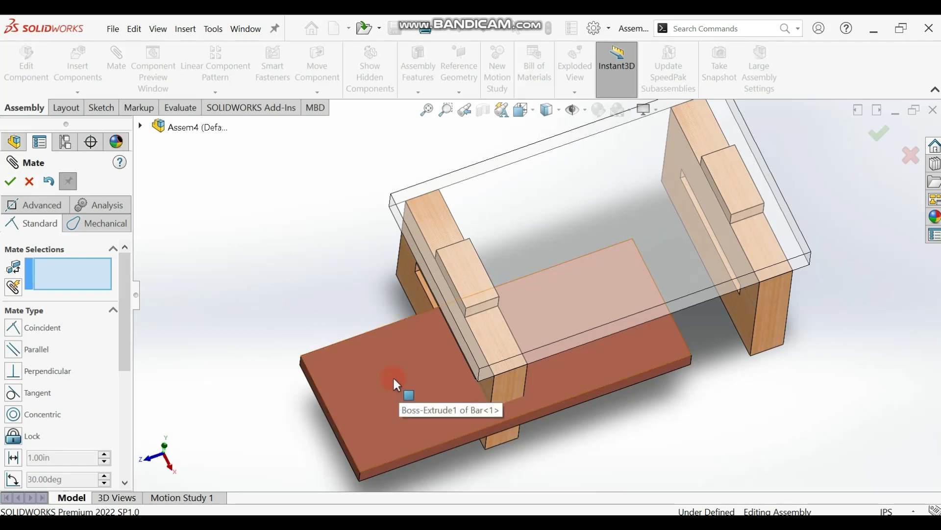
Add Coincident8 joining Face<1> of Bar-1 to the slot face Face<2> of Side-1.
click(388, 389)
middle_drag(767, 422, 535, 389)
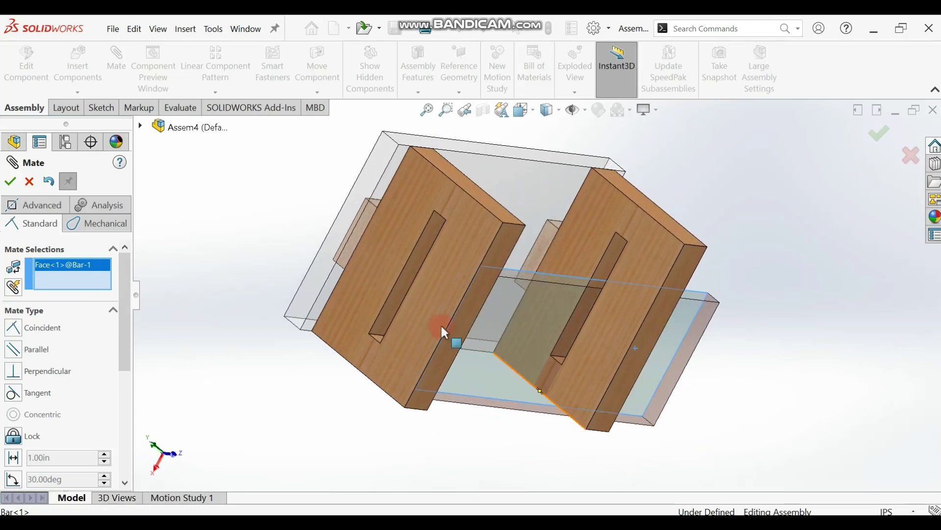
click(413, 257)
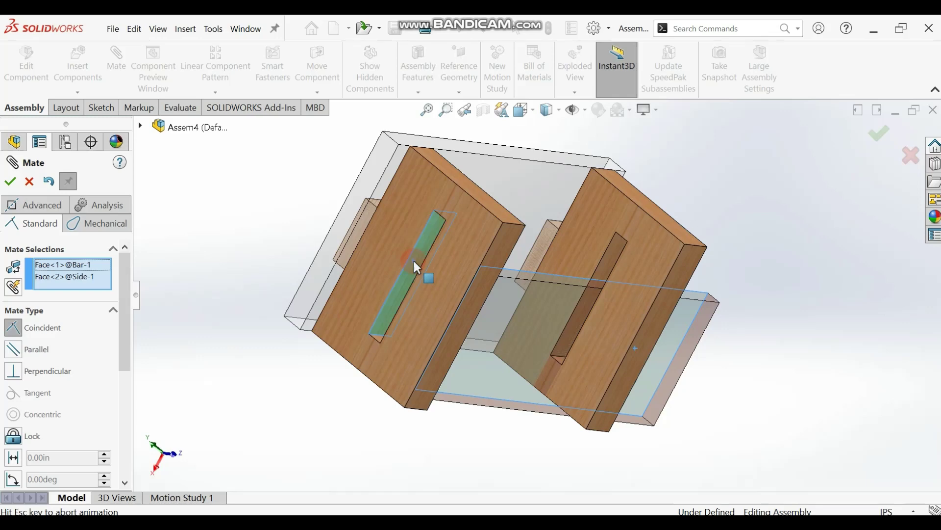
click(11, 182)
middle_drag(236, 316, 420, 396)
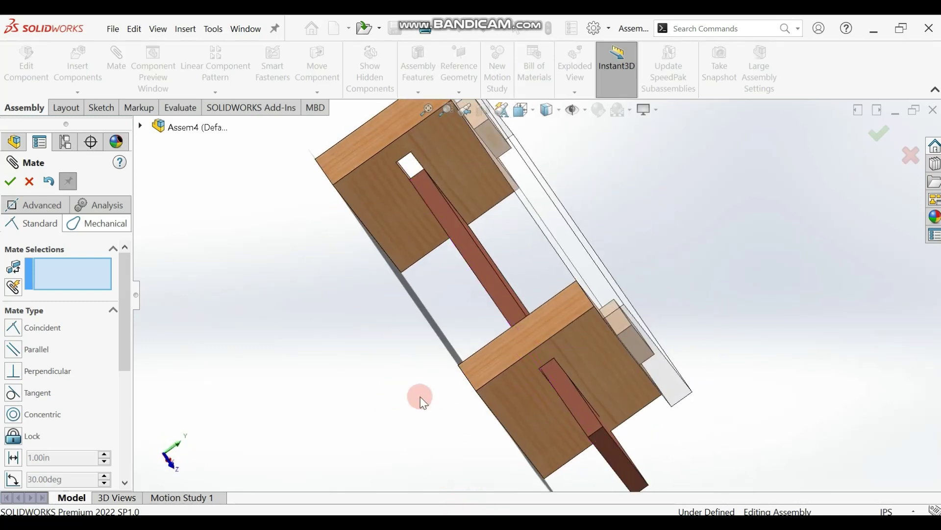
Add Coincident9 between Face<3> of Bar-1 and Face<4> of Side-2.
click(572, 401)
middle_drag(360, 409, 299, 334)
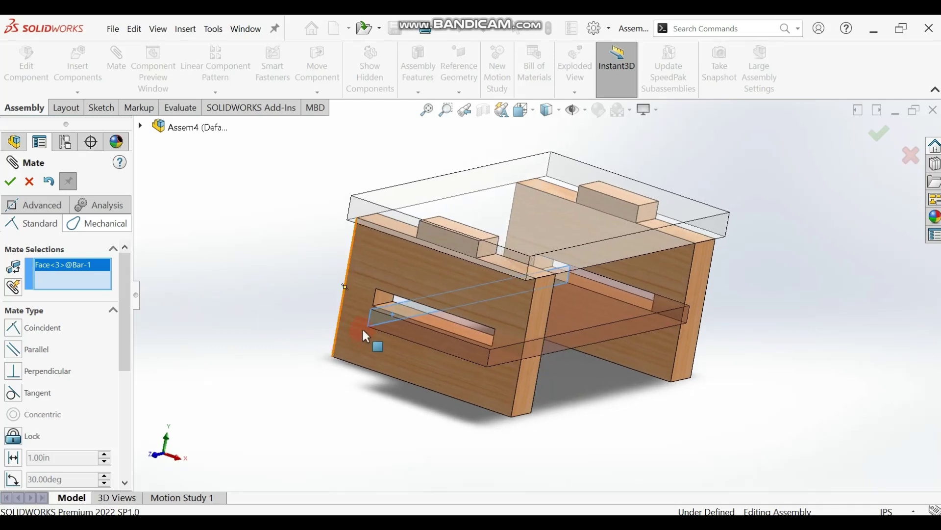
click(382, 297)
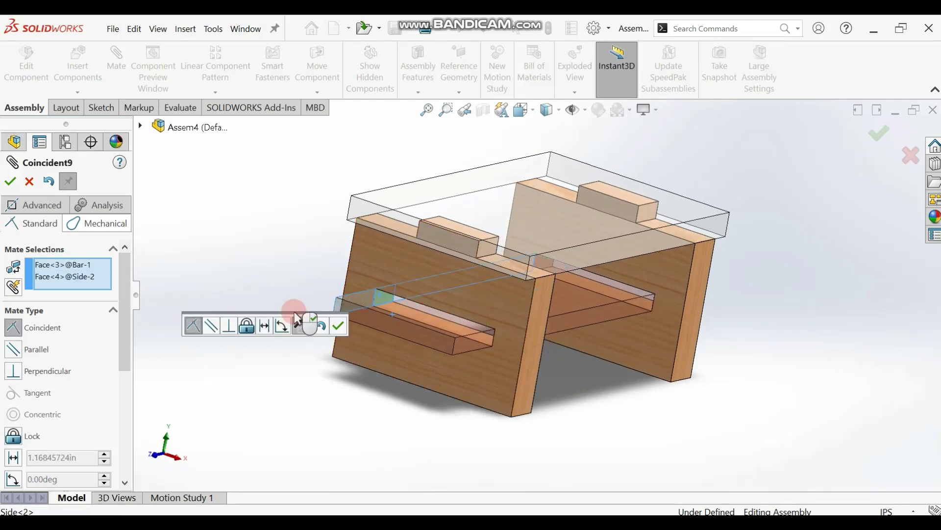
click(18, 182)
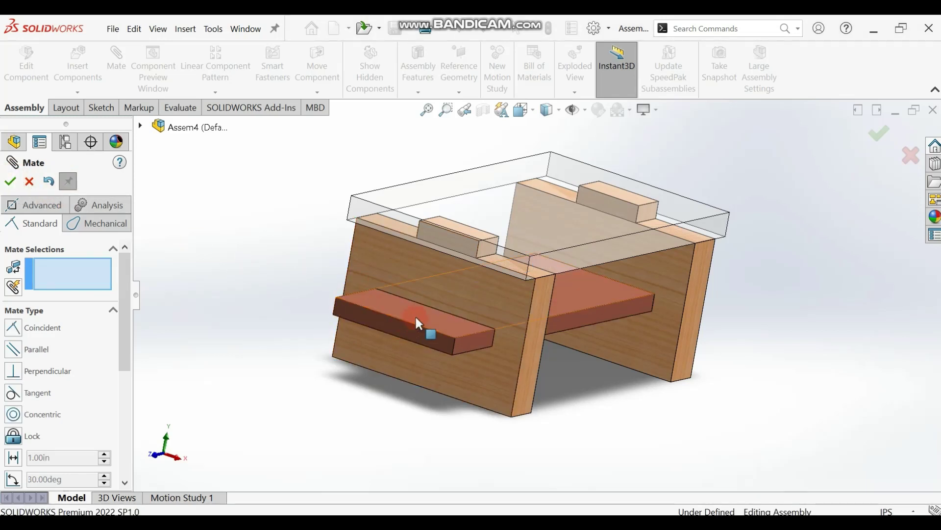
Drag the bar leftward along the slot to confirm it still slides lengthwise.
drag(372, 332, 320, 383)
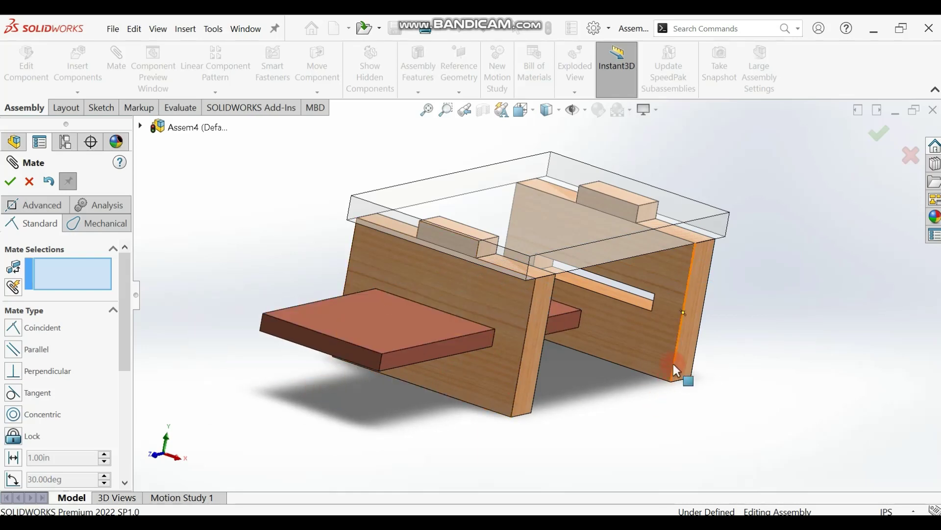
middle_drag(694, 431, 608, 426)
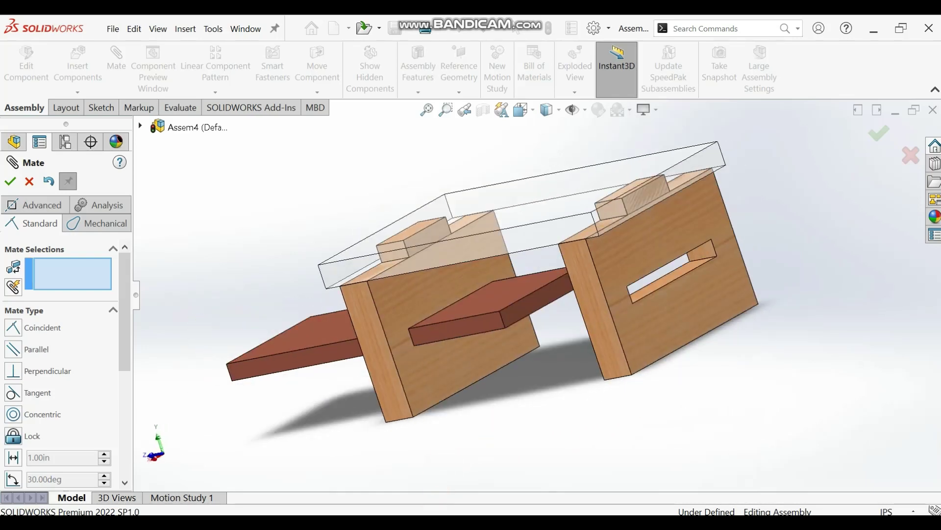
middle_drag(818, 345, 696, 488)
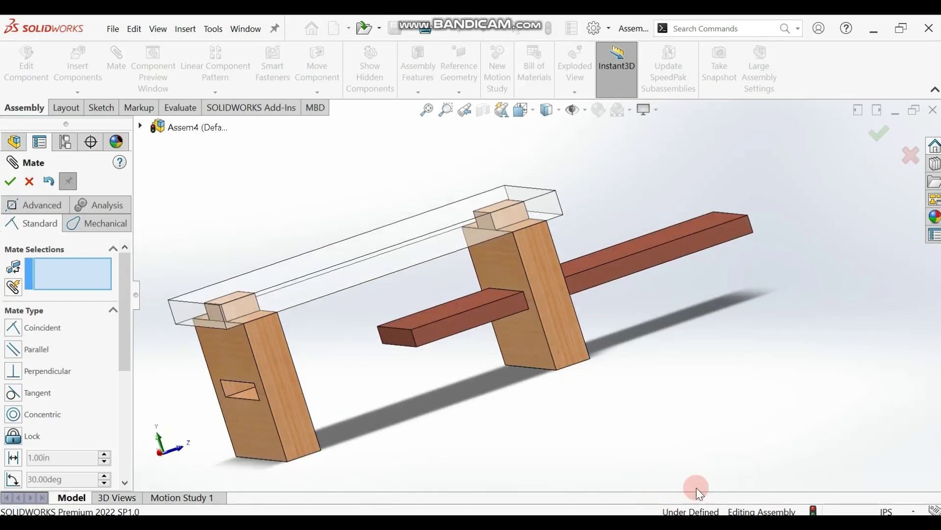
Add Coincident10 between Face<3> of Bar-1 and Face<4> of Side-1.
click(487, 313)
middle_drag(496, 401, 640, 410)
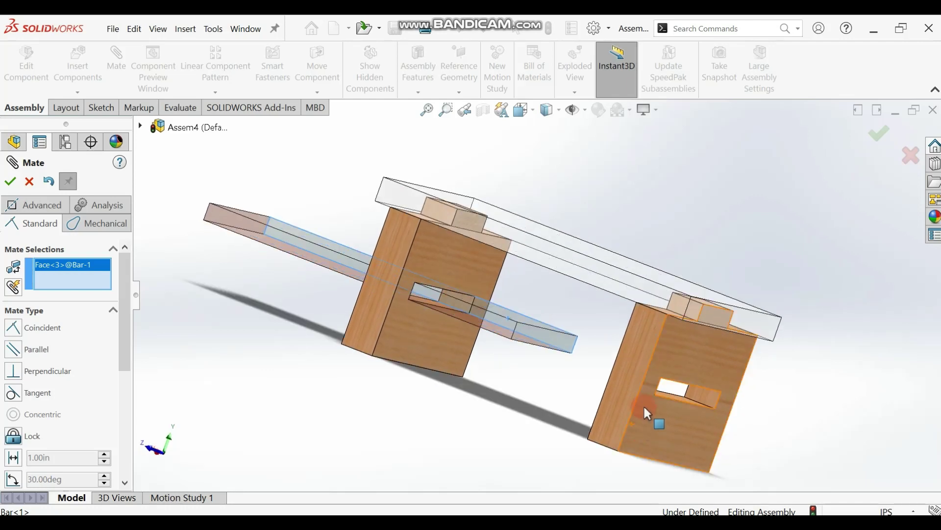
click(707, 394)
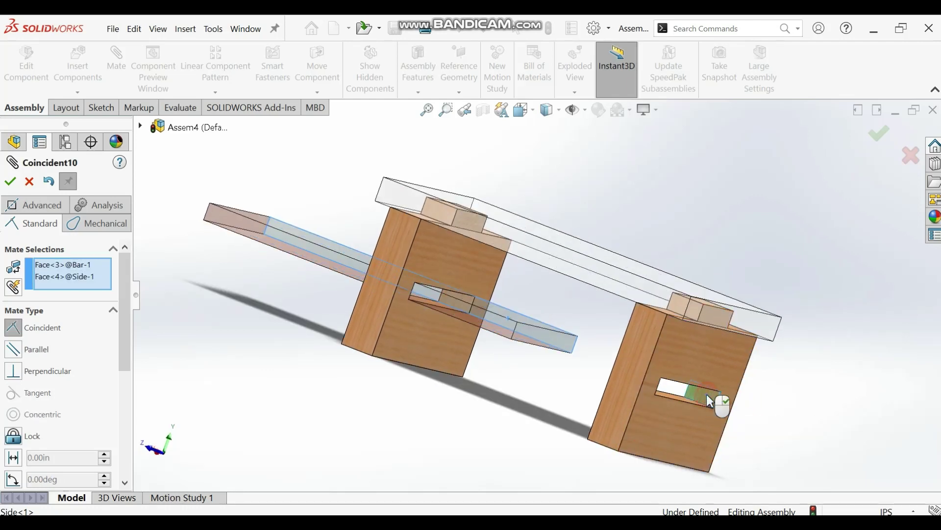
click(11, 181)
Drag the bar back so it spans both side panel slots.
click(192, 281)
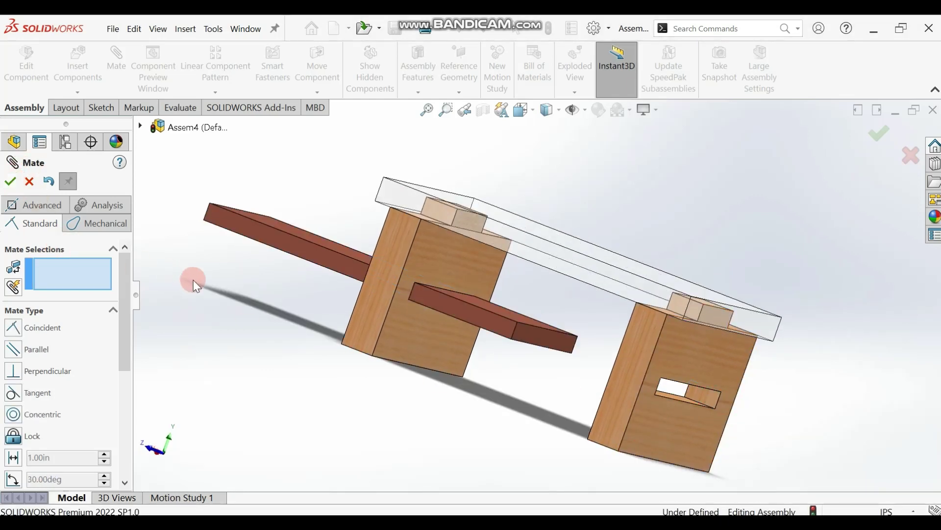
drag(353, 269, 490, 363)
click(318, 378)
mouse_move(309, 392)
middle_down()
mouse_move(267, 442)
mouse_move(285, 505)
mouse_move(300, 423)
middle_up()
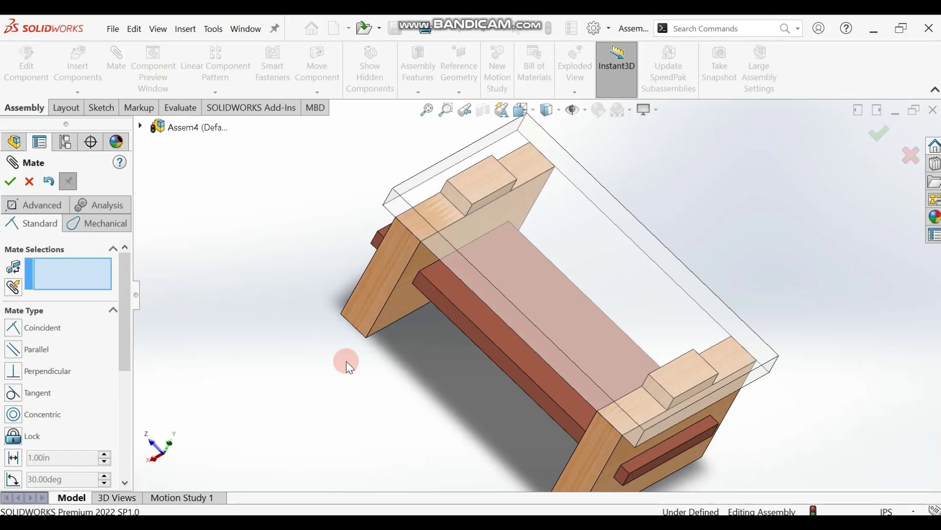
Add Coincident11 between Bar-1's end face Face<5> and Top-1's edge face Face<6>, fully defining the assembly.
scroll(391, 227, down, 3)
scroll(391, 223, up, 5)
mouse_move(391, 223)
middle_down()
mouse_move(403, 298)
mouse_move(441, 335)
mouse_move(435, 346)
mouse_move(352, 286)
mouse_move(332, 239)
mouse_move(322, 243)
mouse_move(711, 300)
middle_up()
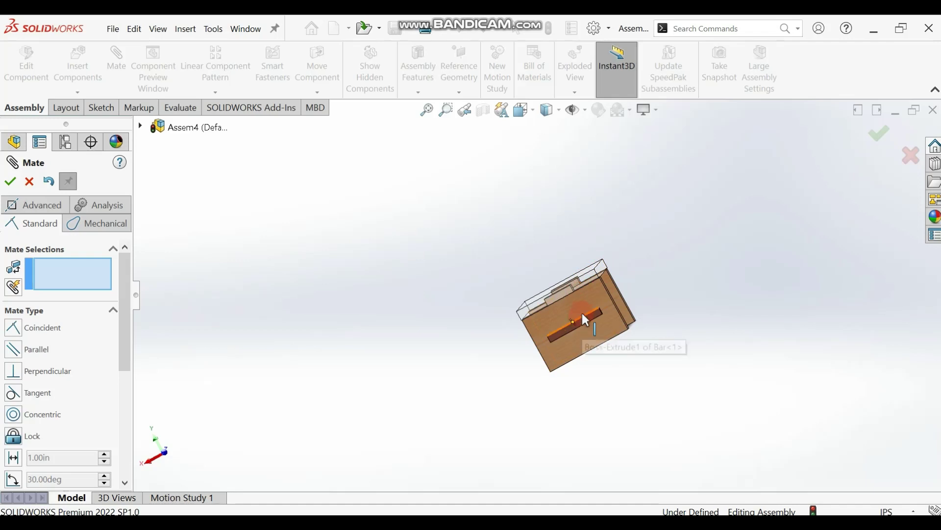
click(512, 332)
scroll(517, 261, up, 4)
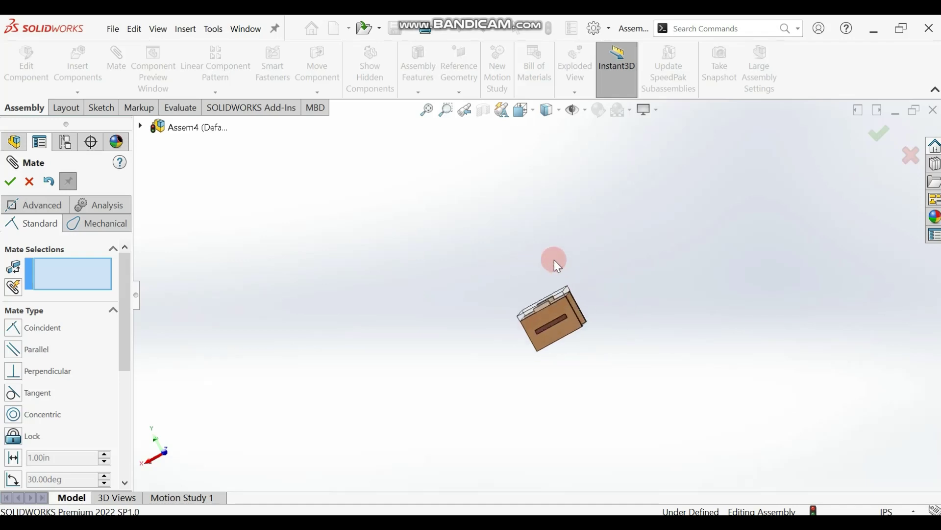
scroll(552, 256, down, 6)
scroll(559, 457, down, 2)
click(538, 411)
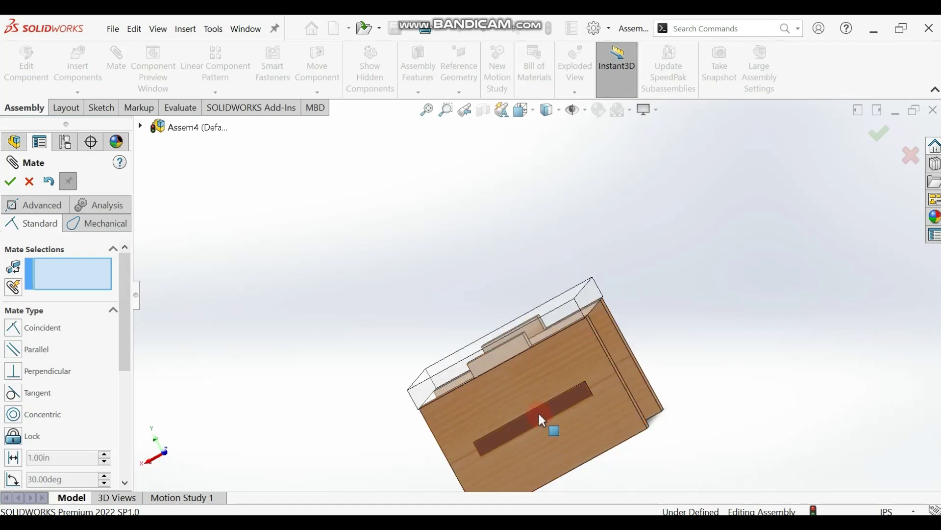
middle_drag(720, 354, 784, 273)
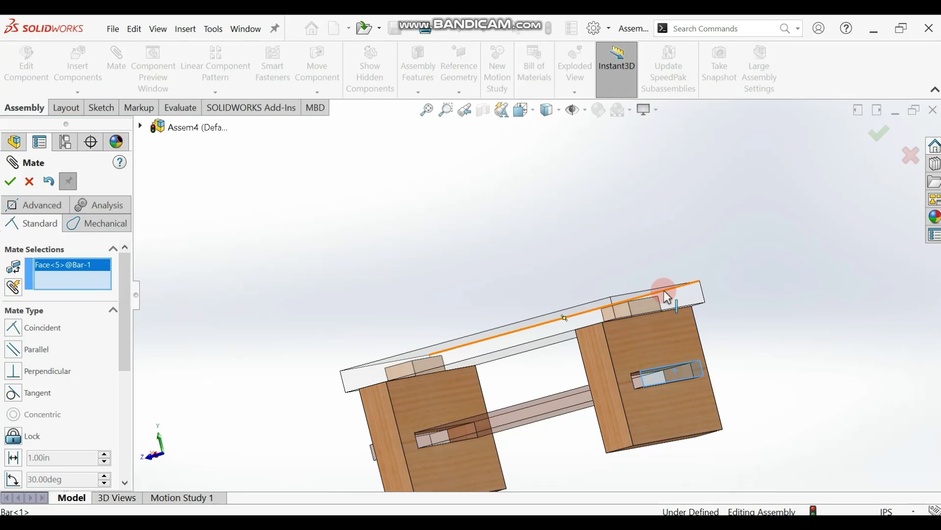
click(692, 298)
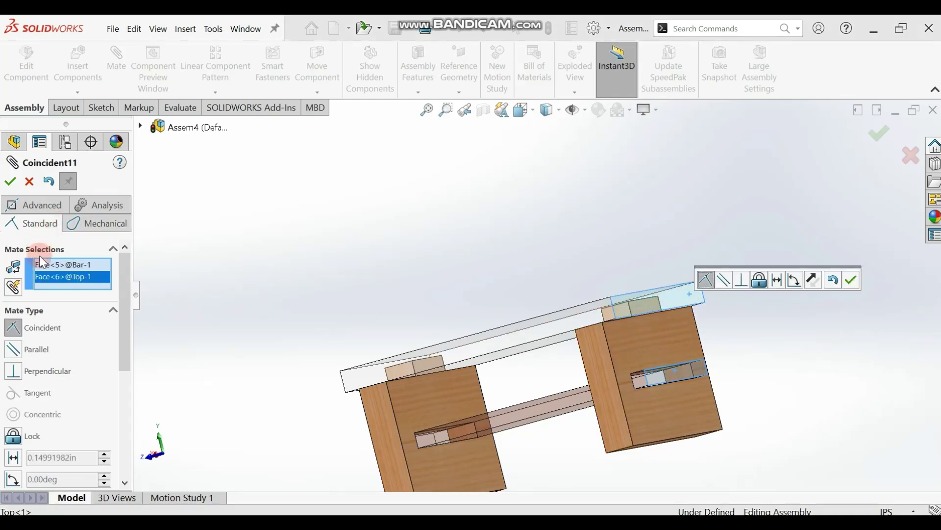
click(10, 185)
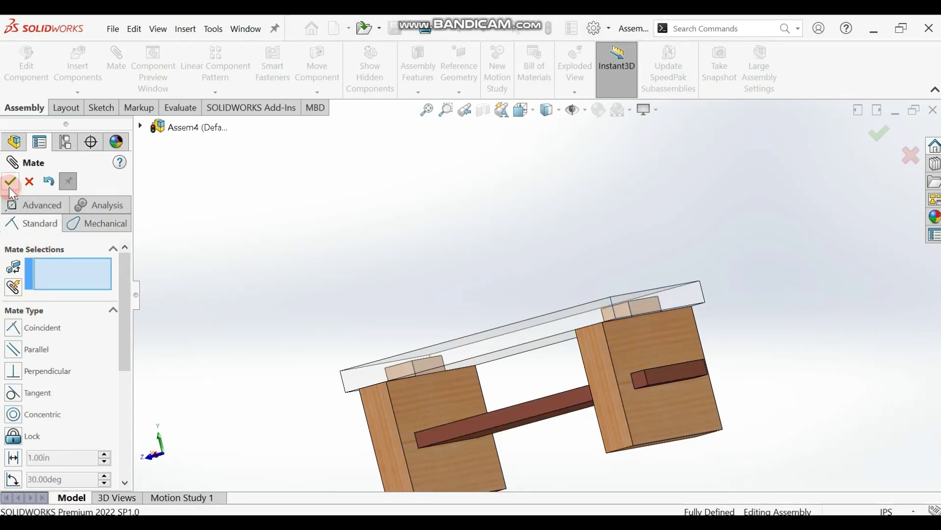
middle_drag(605, 168, 624, 231)
click(529, 414)
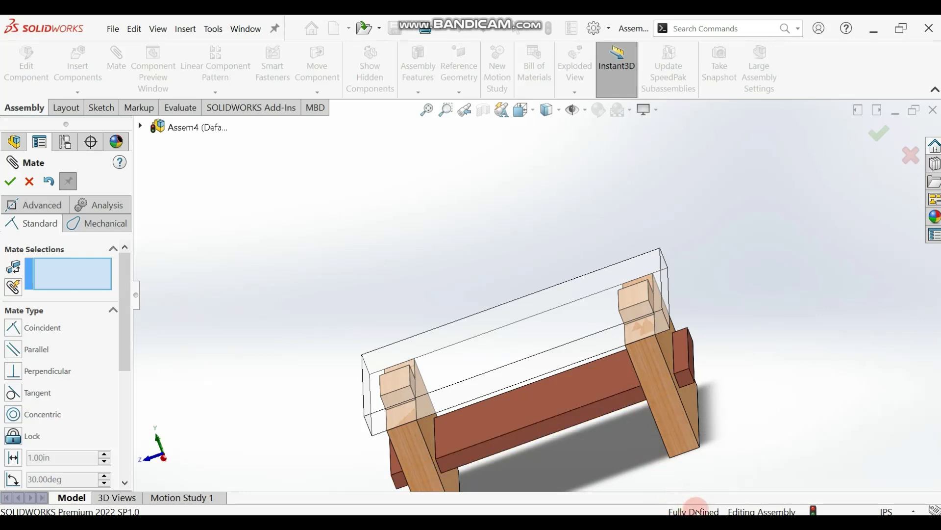
middle_drag(696, 393, 744, 310)
scroll(743, 310, up, 3)
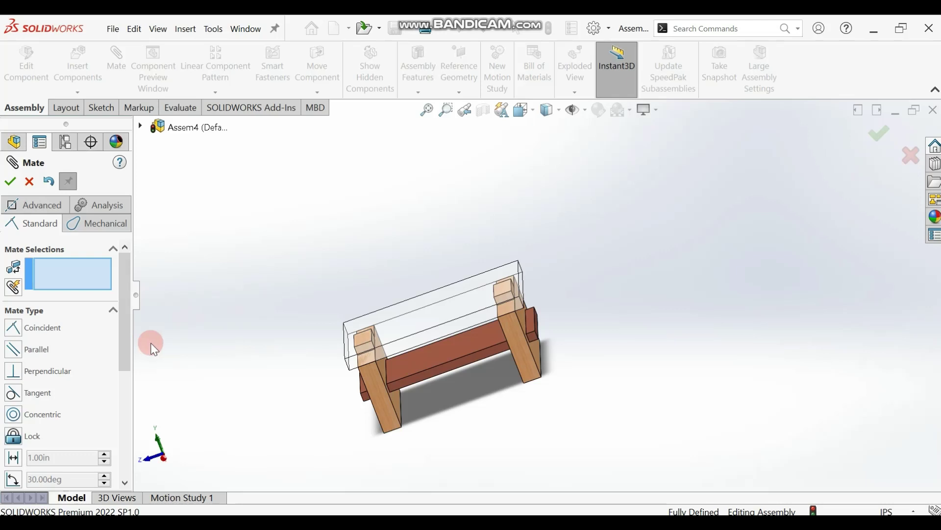